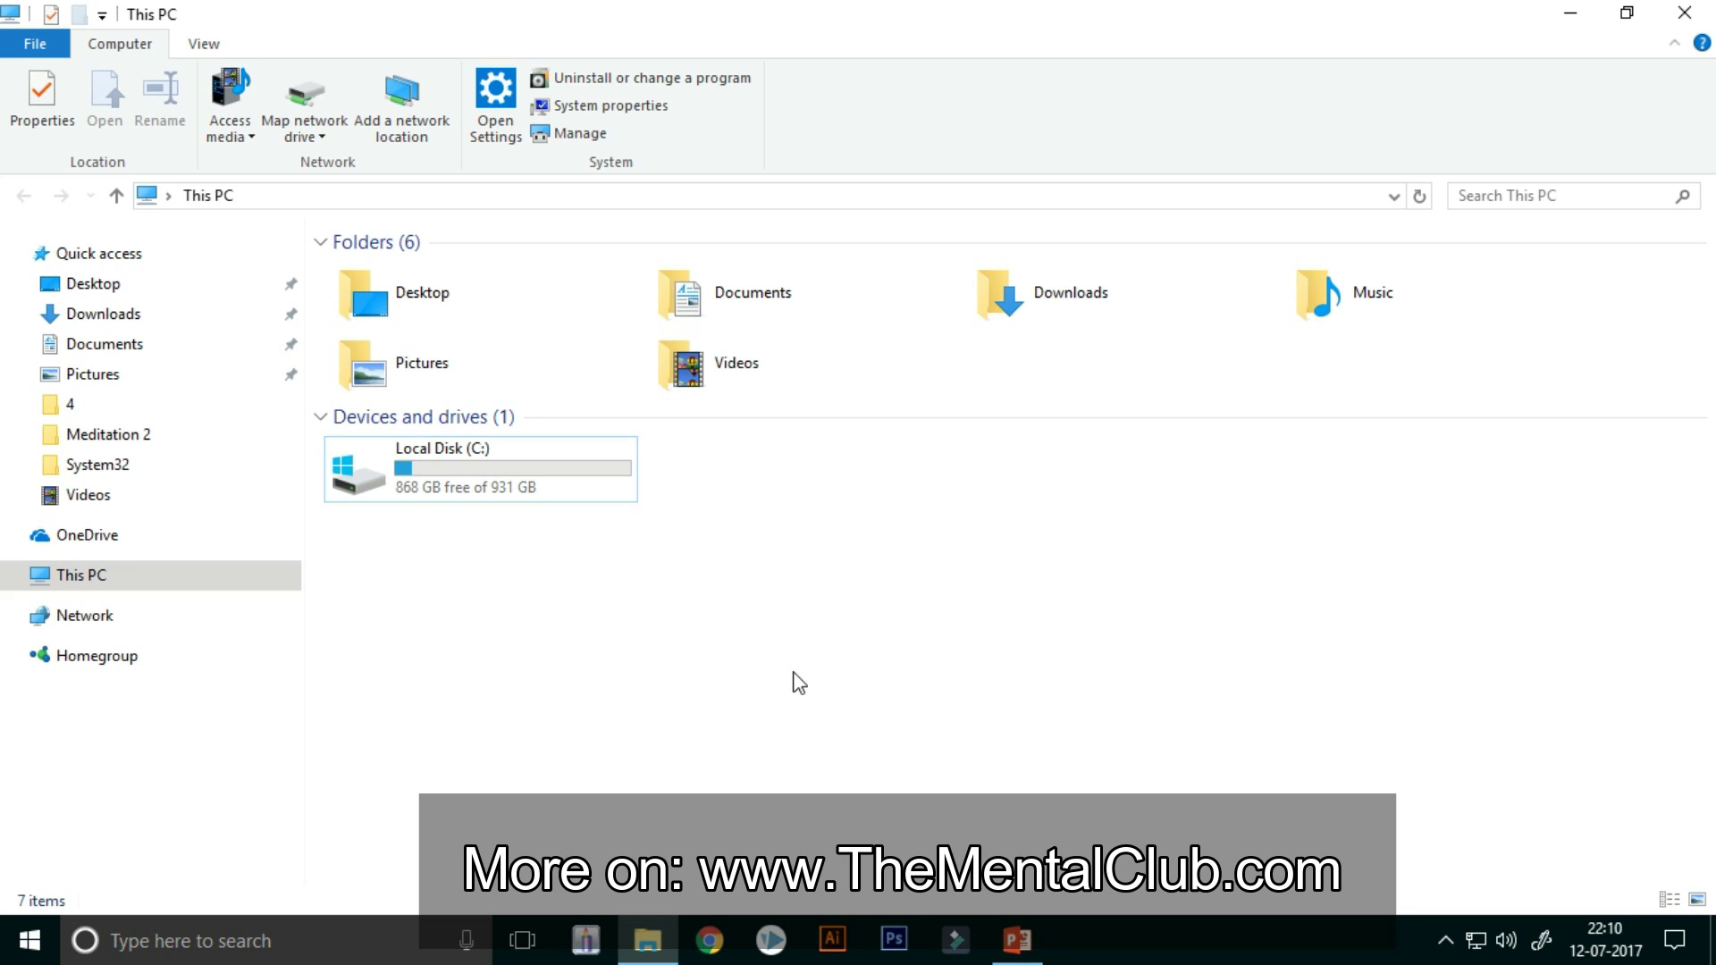
# Select then deselect Local Disk (C:) in This PC, and collapse and re-pin the ribbon
pyautogui.click(501, 473)
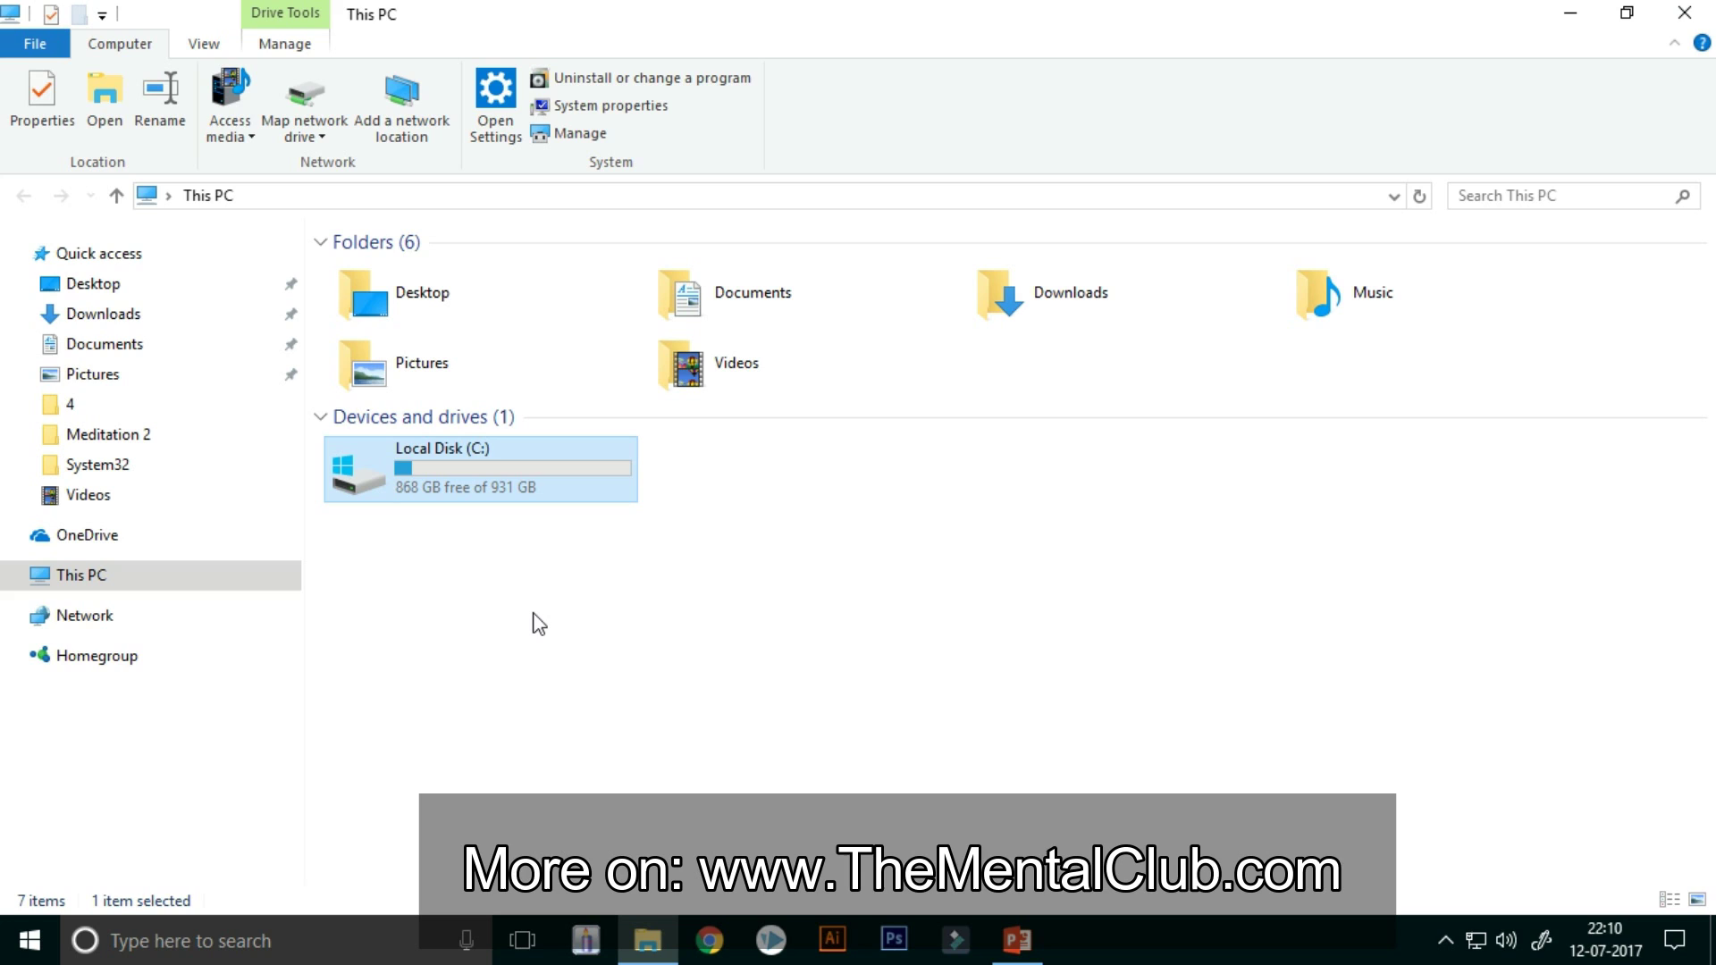
pyautogui.click(540, 625)
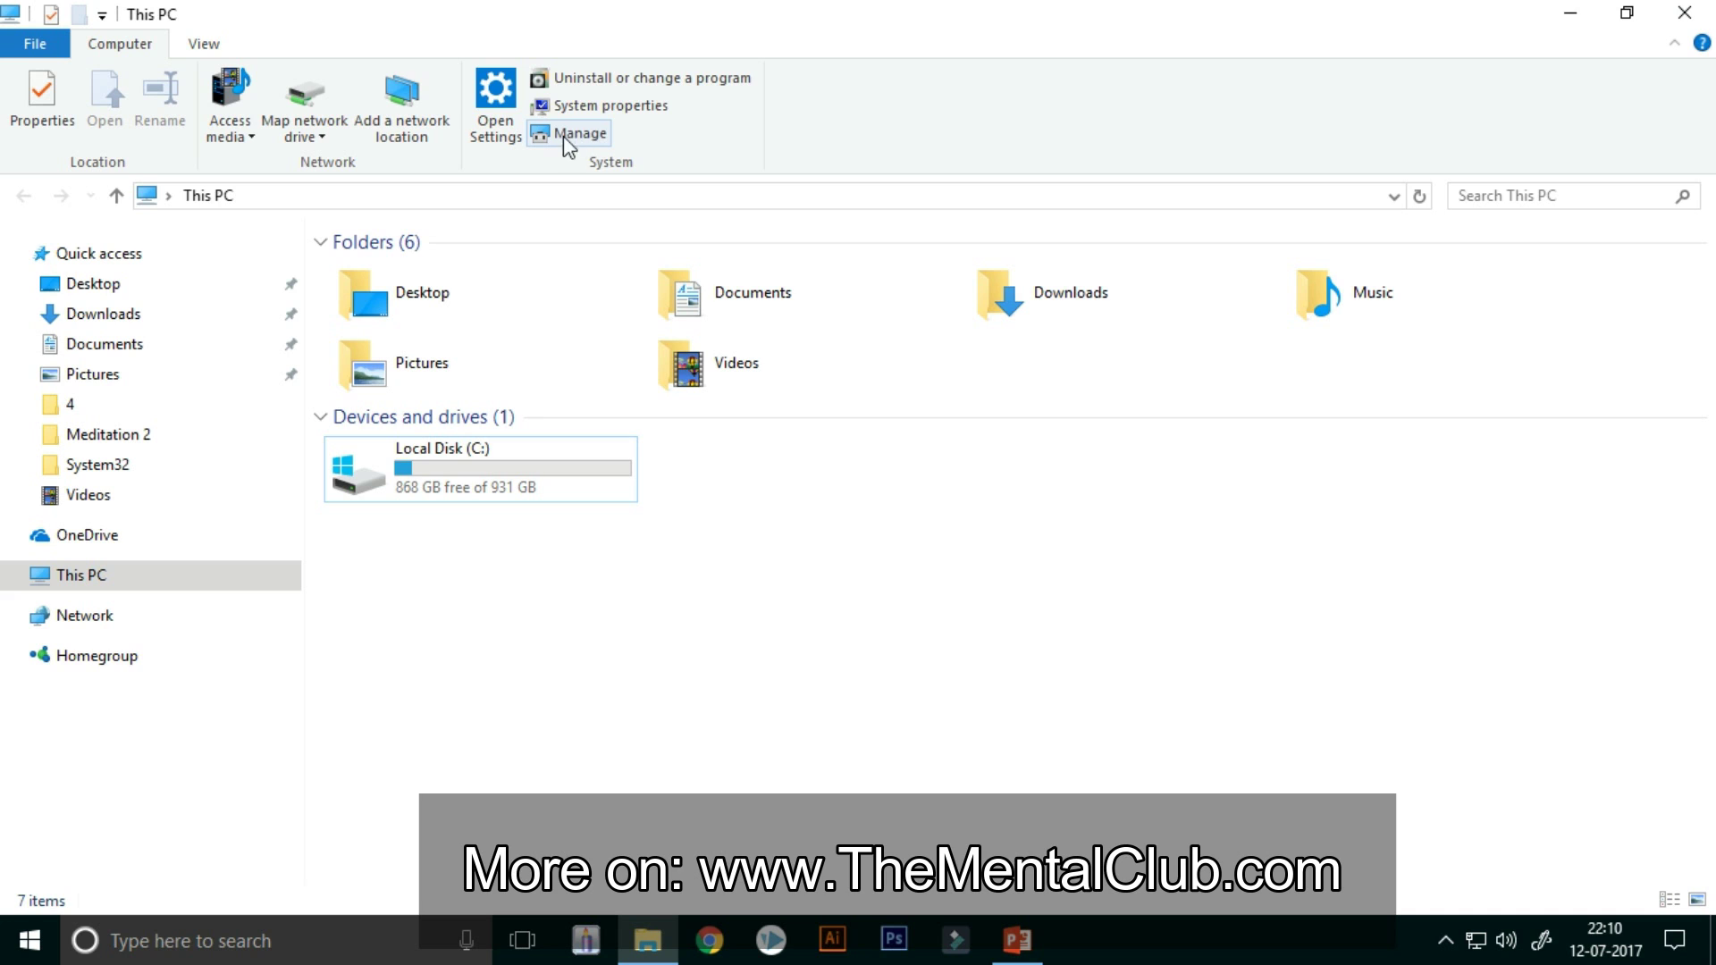
pyautogui.doubleClick(128, 43)
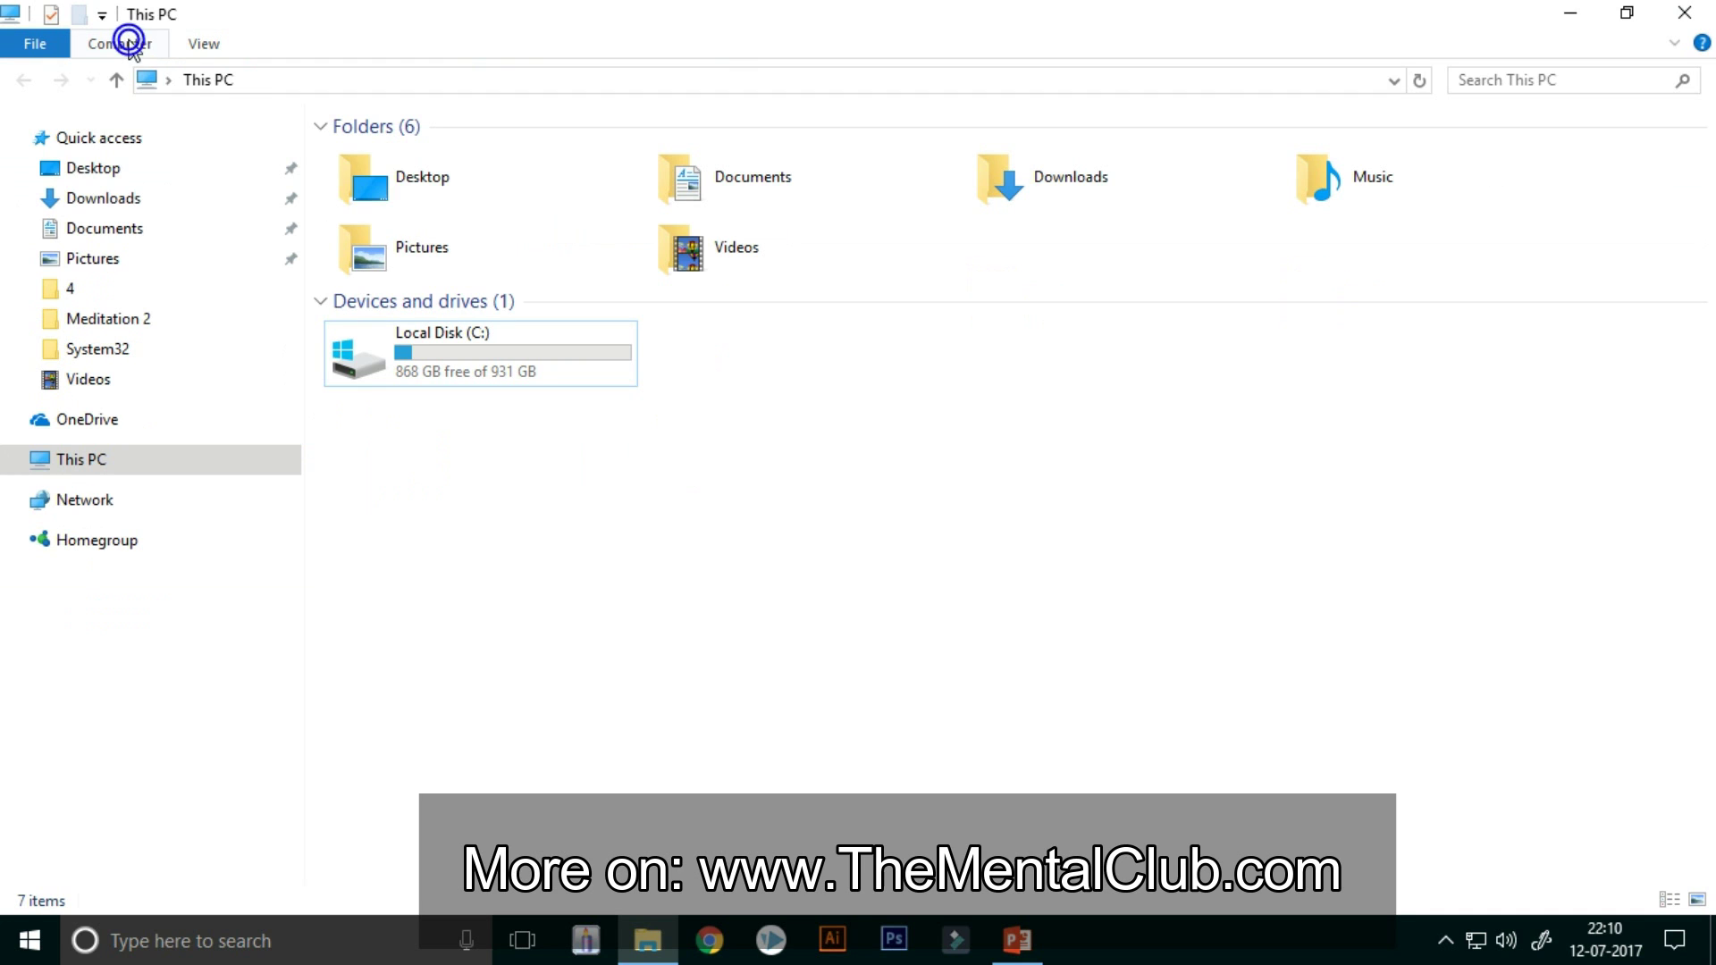
pyautogui.doubleClick(131, 44)
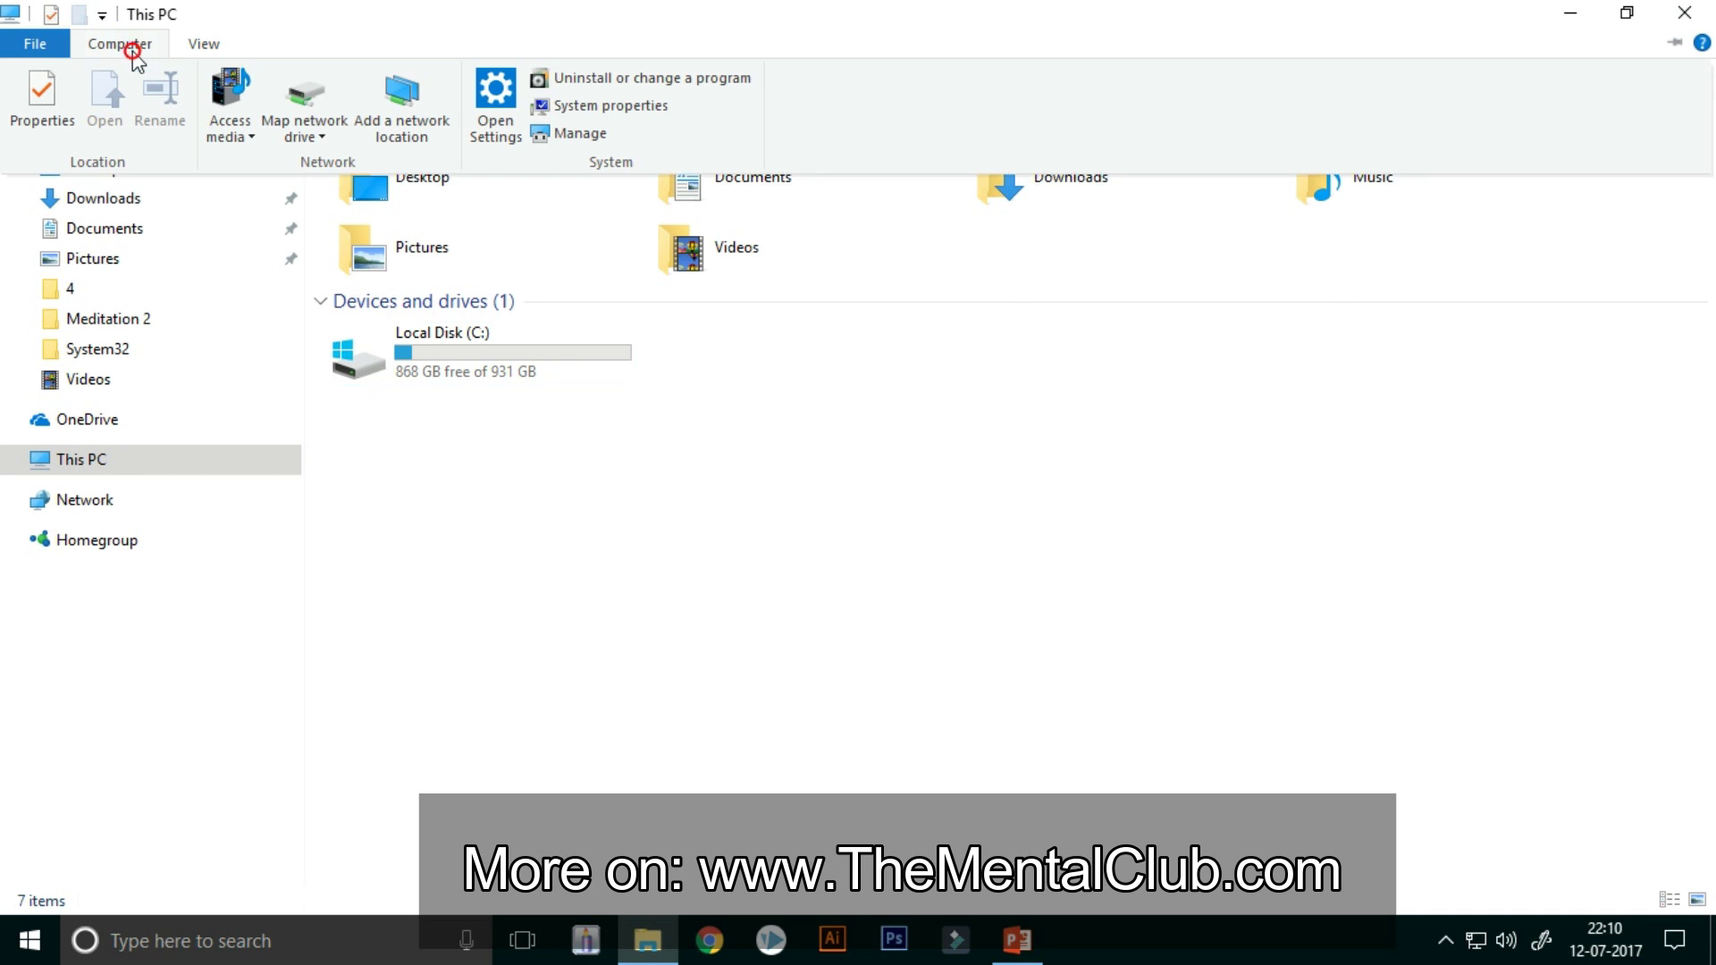
# Launch Computer Management, open Disk Management, and select the 931.02 GB C: partition on Disk 0
pyautogui.click(590, 136)
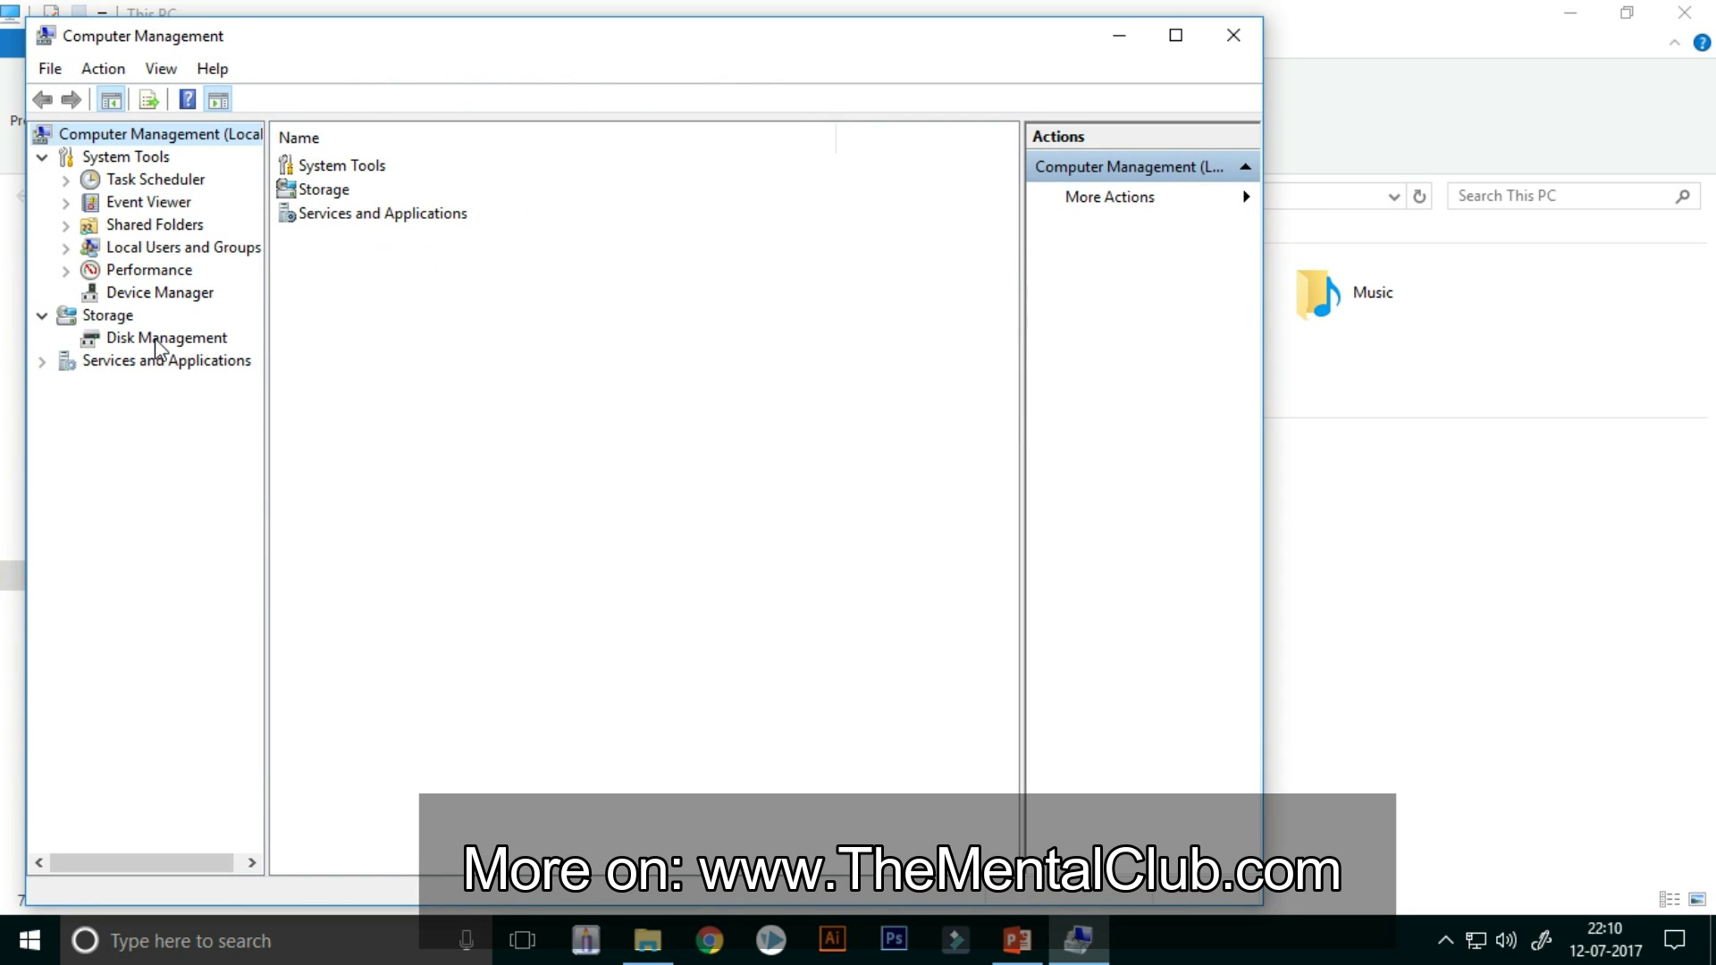
pyautogui.click(164, 339)
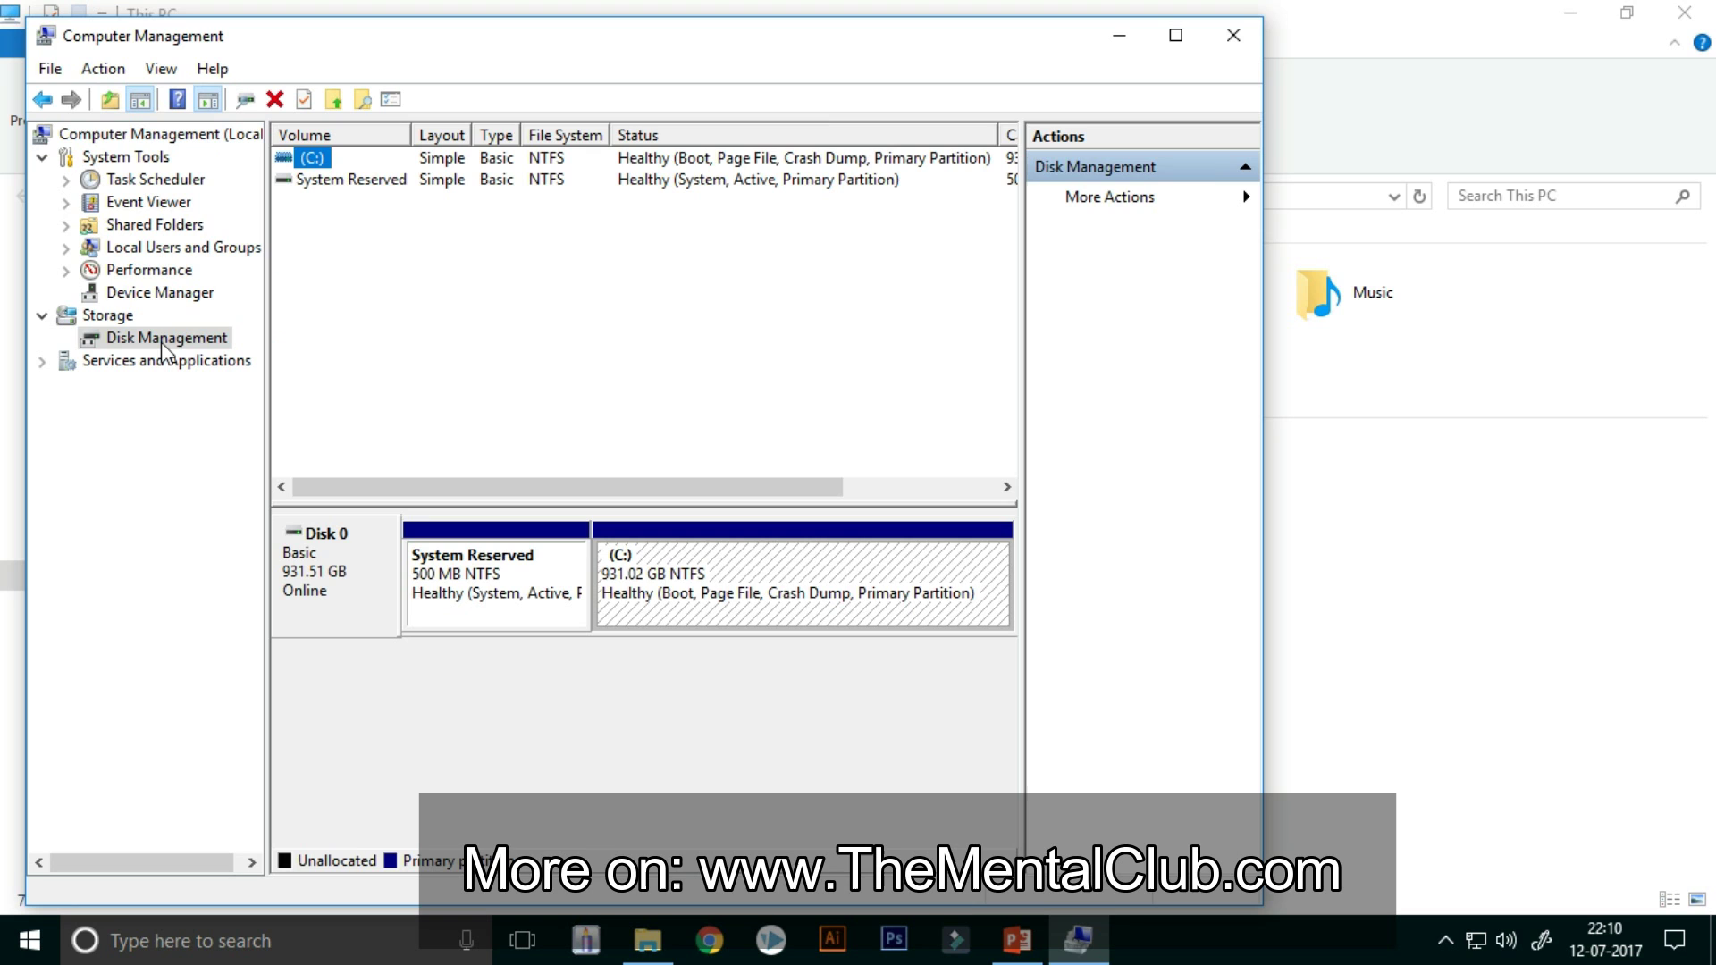
pyautogui.moveTo(541, 54); pyautogui.dragTo(722, 129)
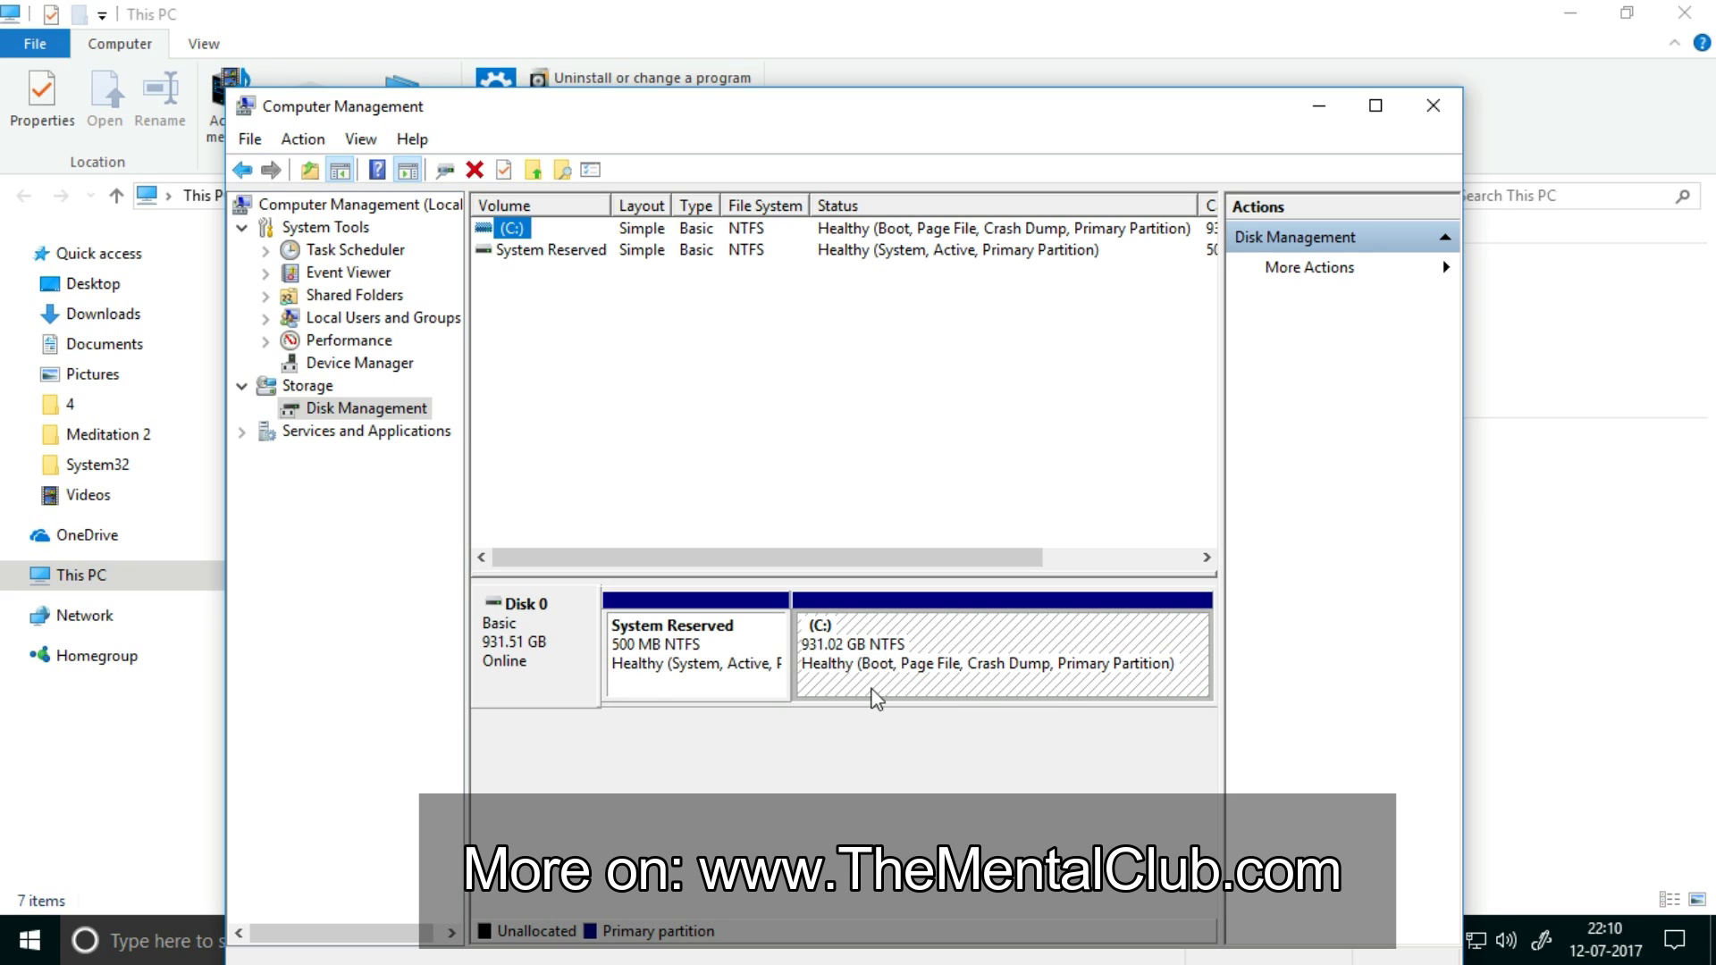
pyautogui.moveTo(623, 132); pyautogui.dragTo(678, 93)
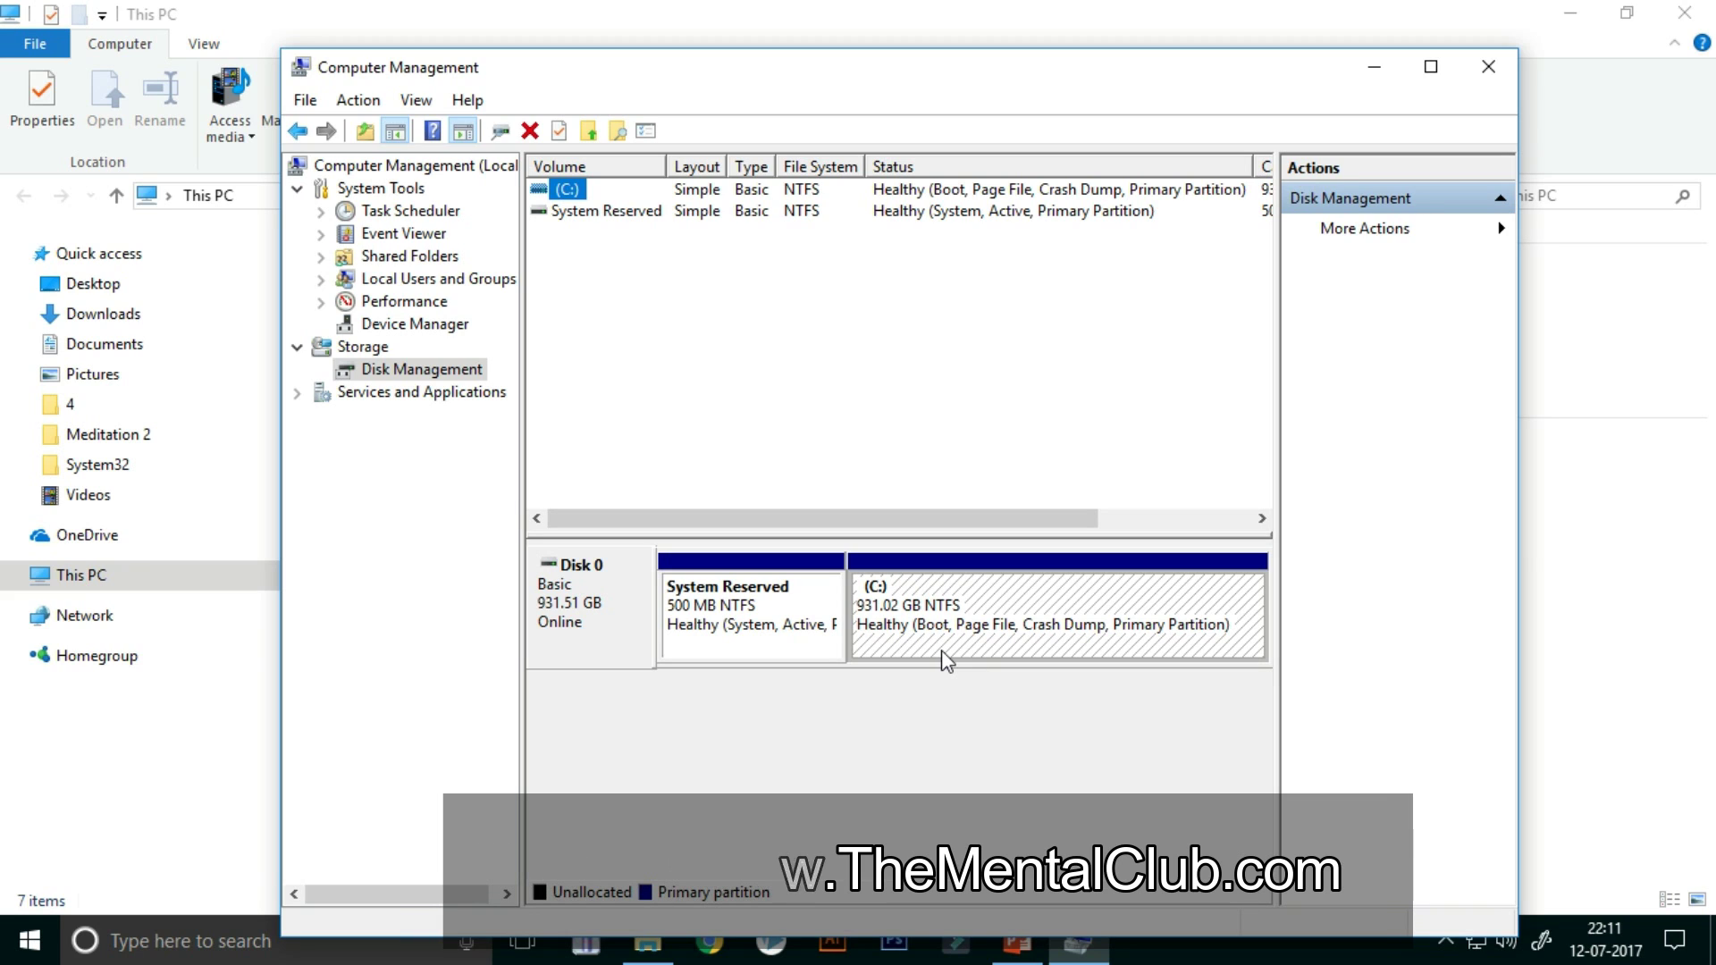
pyautogui.click(901, 621)
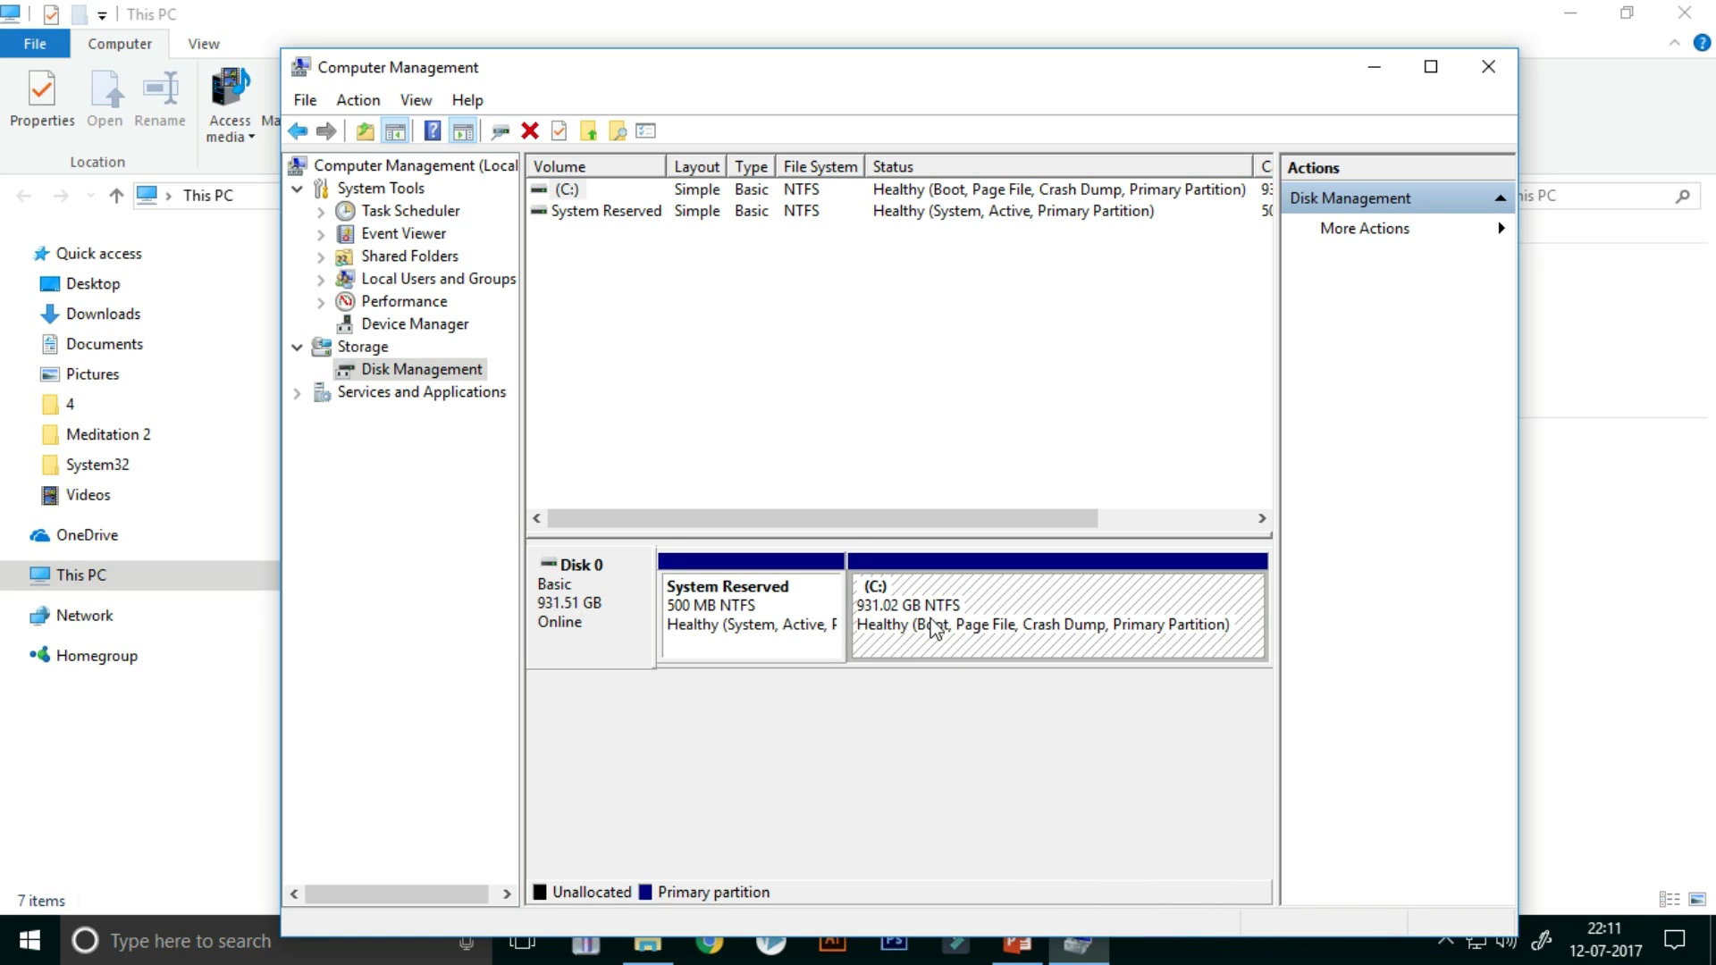
pyautogui.moveTo(716, 91)
pyautogui.mouseDown()
pyautogui.moveTo(792, 84)
pyautogui.moveTo(691, 74)
pyautogui.mouseUp()
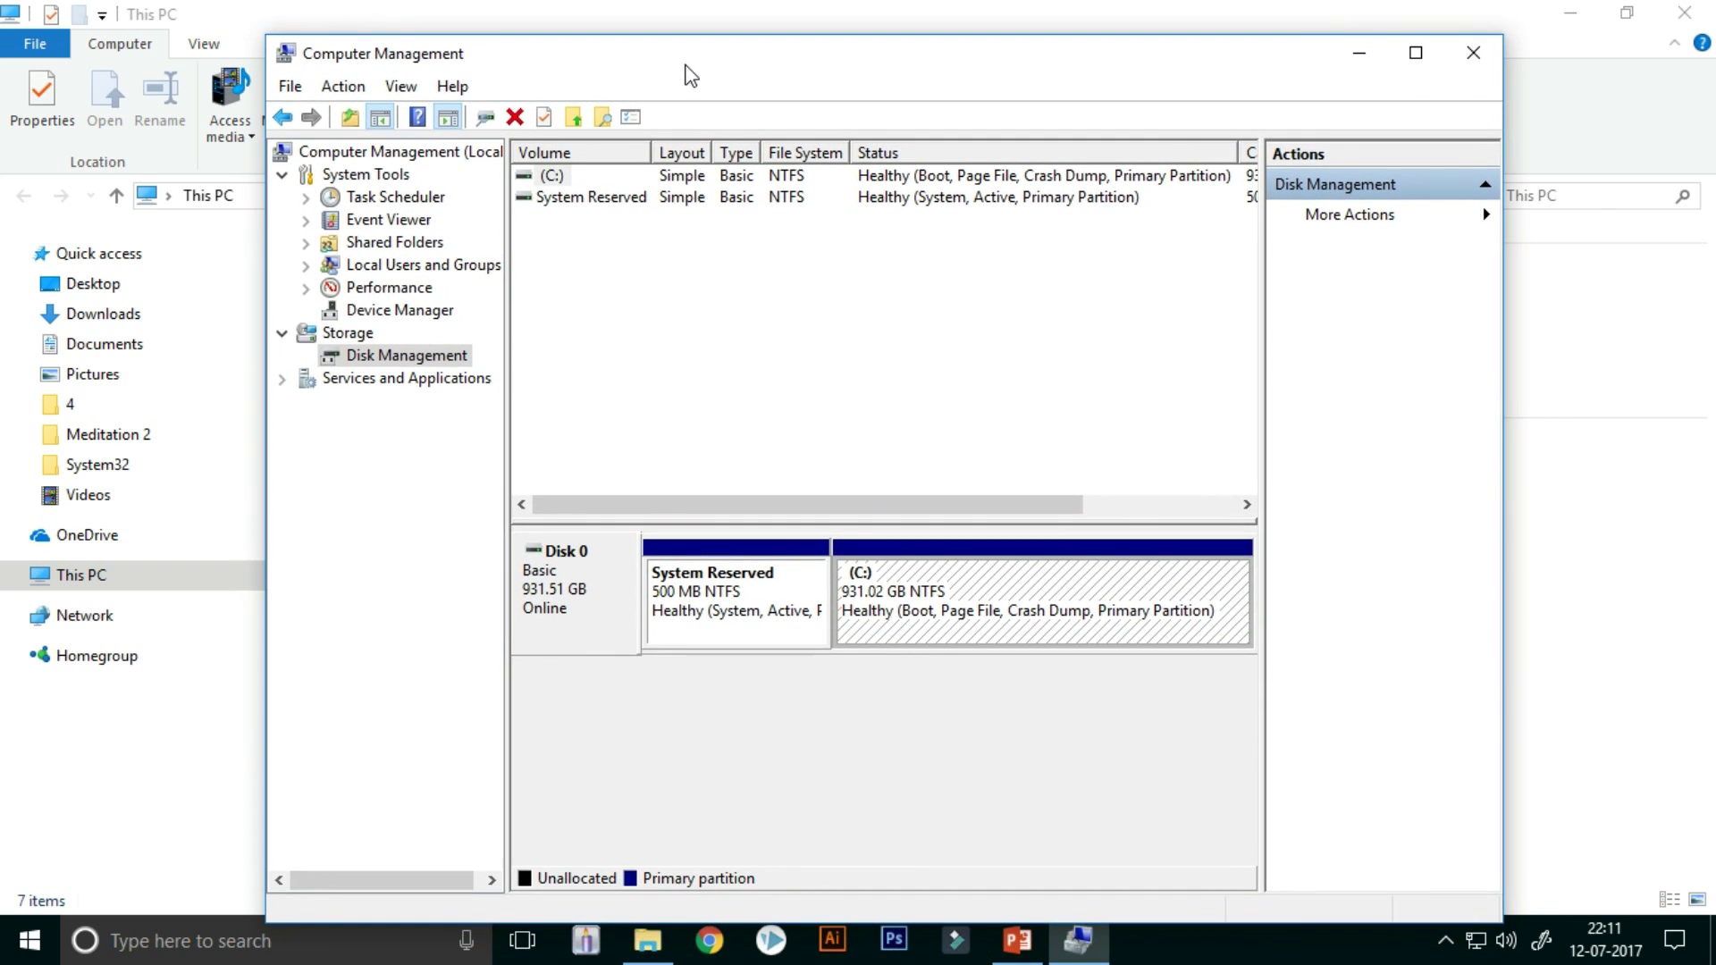
# Open Shrink Volume for C:, which offers 467026 MB of shrinkable space
pyautogui.rightClick(965, 593)
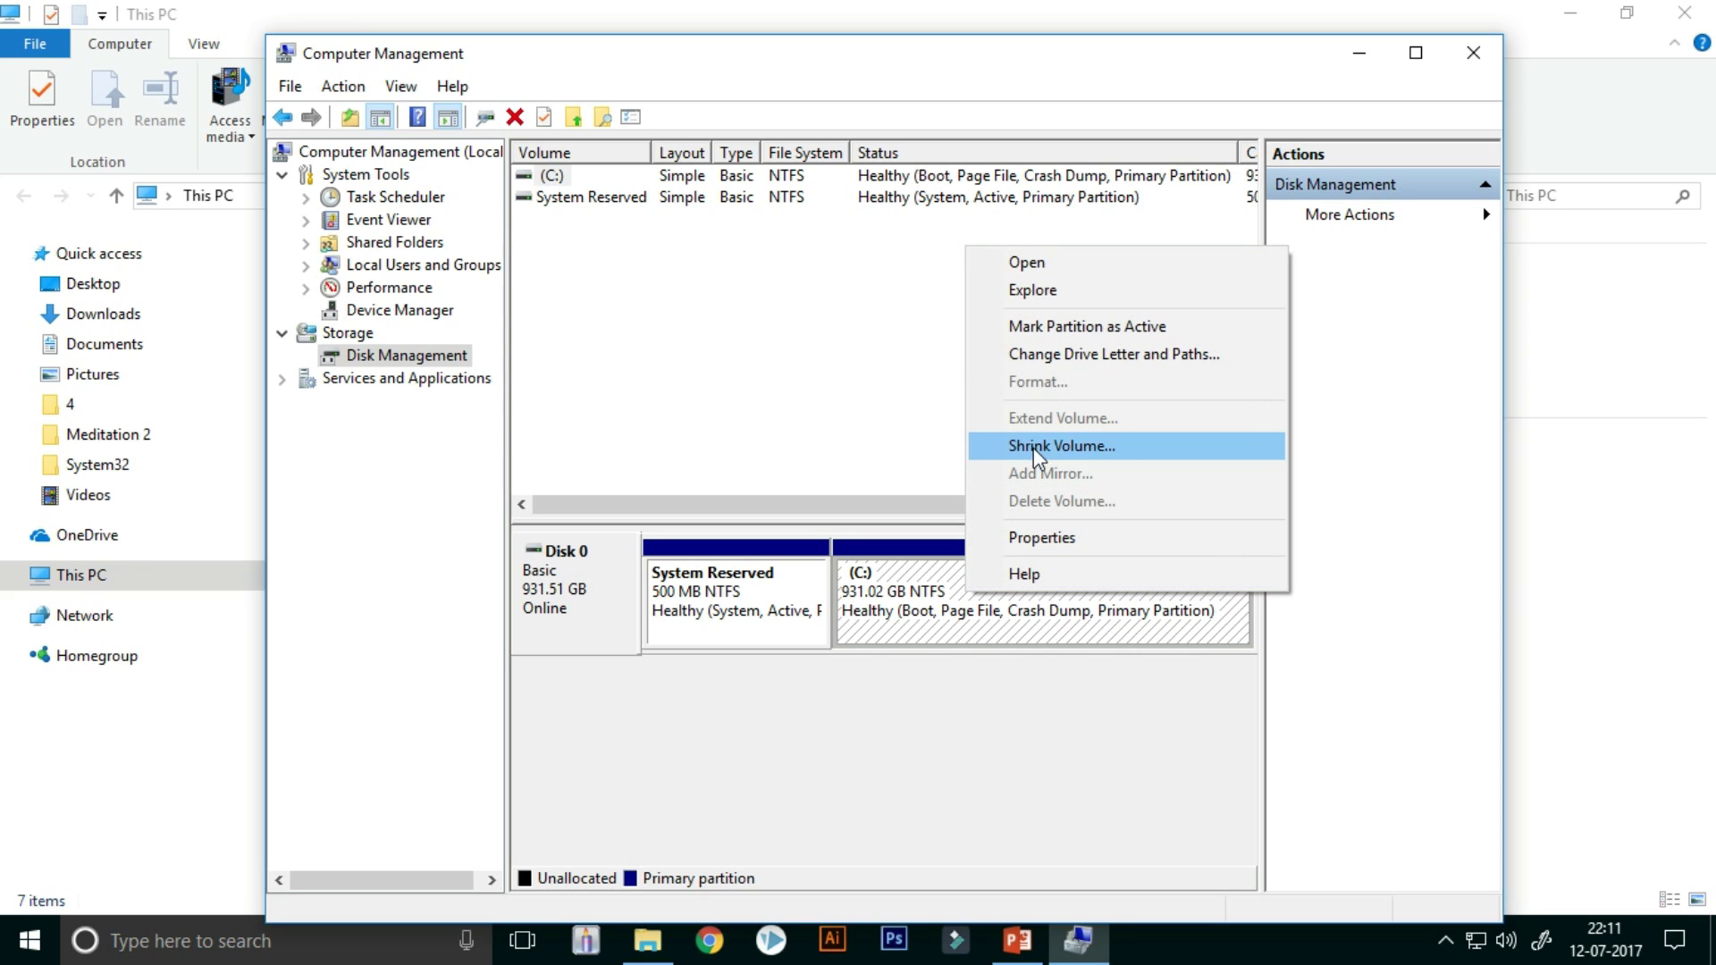
pyautogui.click(1134, 452)
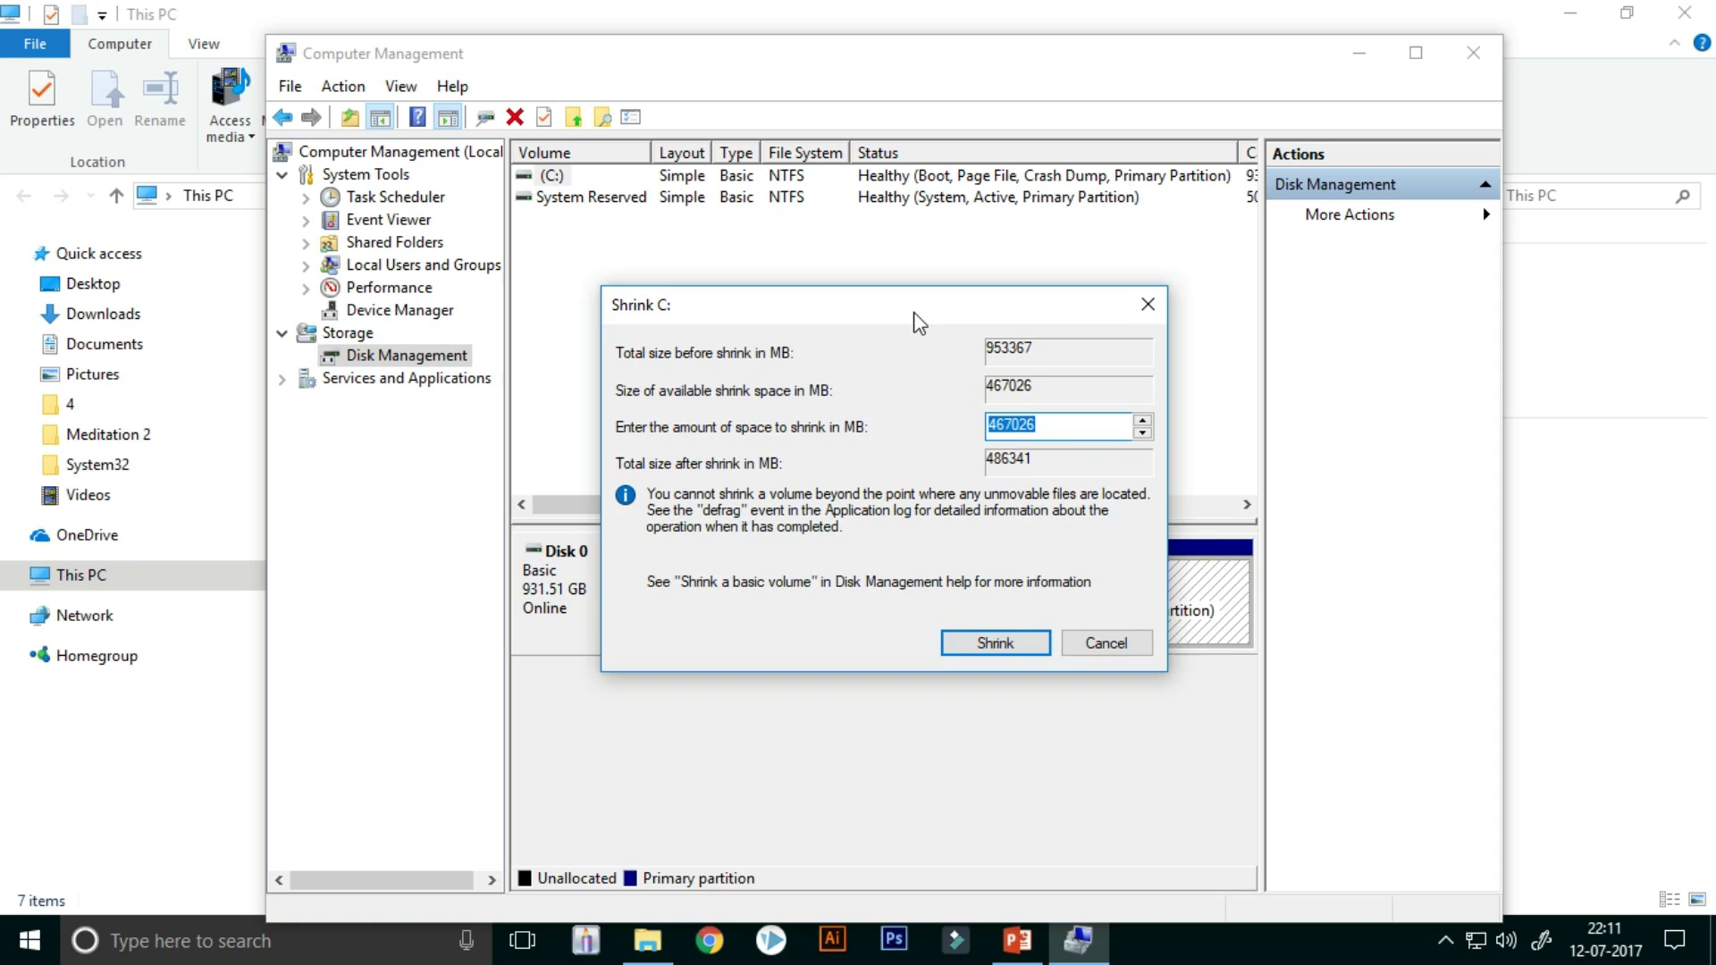
pyautogui.moveTo(912, 313); pyautogui.dragTo(967, 282)
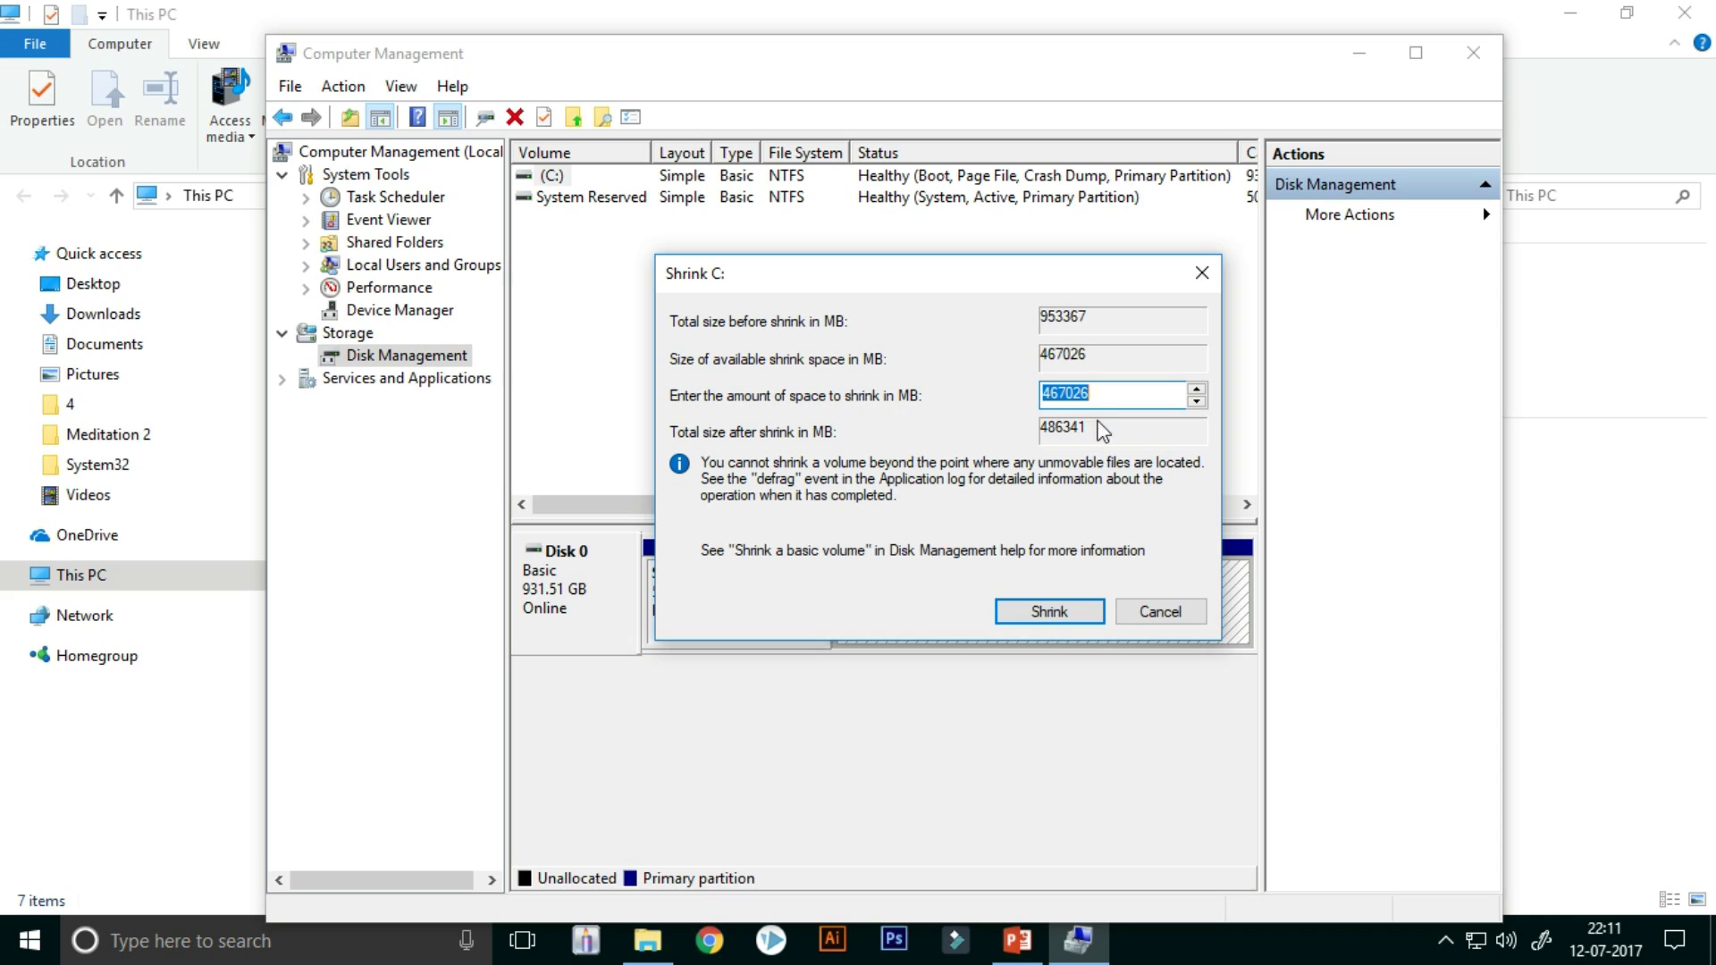
pyautogui.moveTo(1109, 393); pyautogui.dragTo(1045, 395)
pyautogui.click(1105, 399)
# Launch Calculator from Run and compute 1024 × 200 = 204,800 MB
pyautogui.press('super+r')
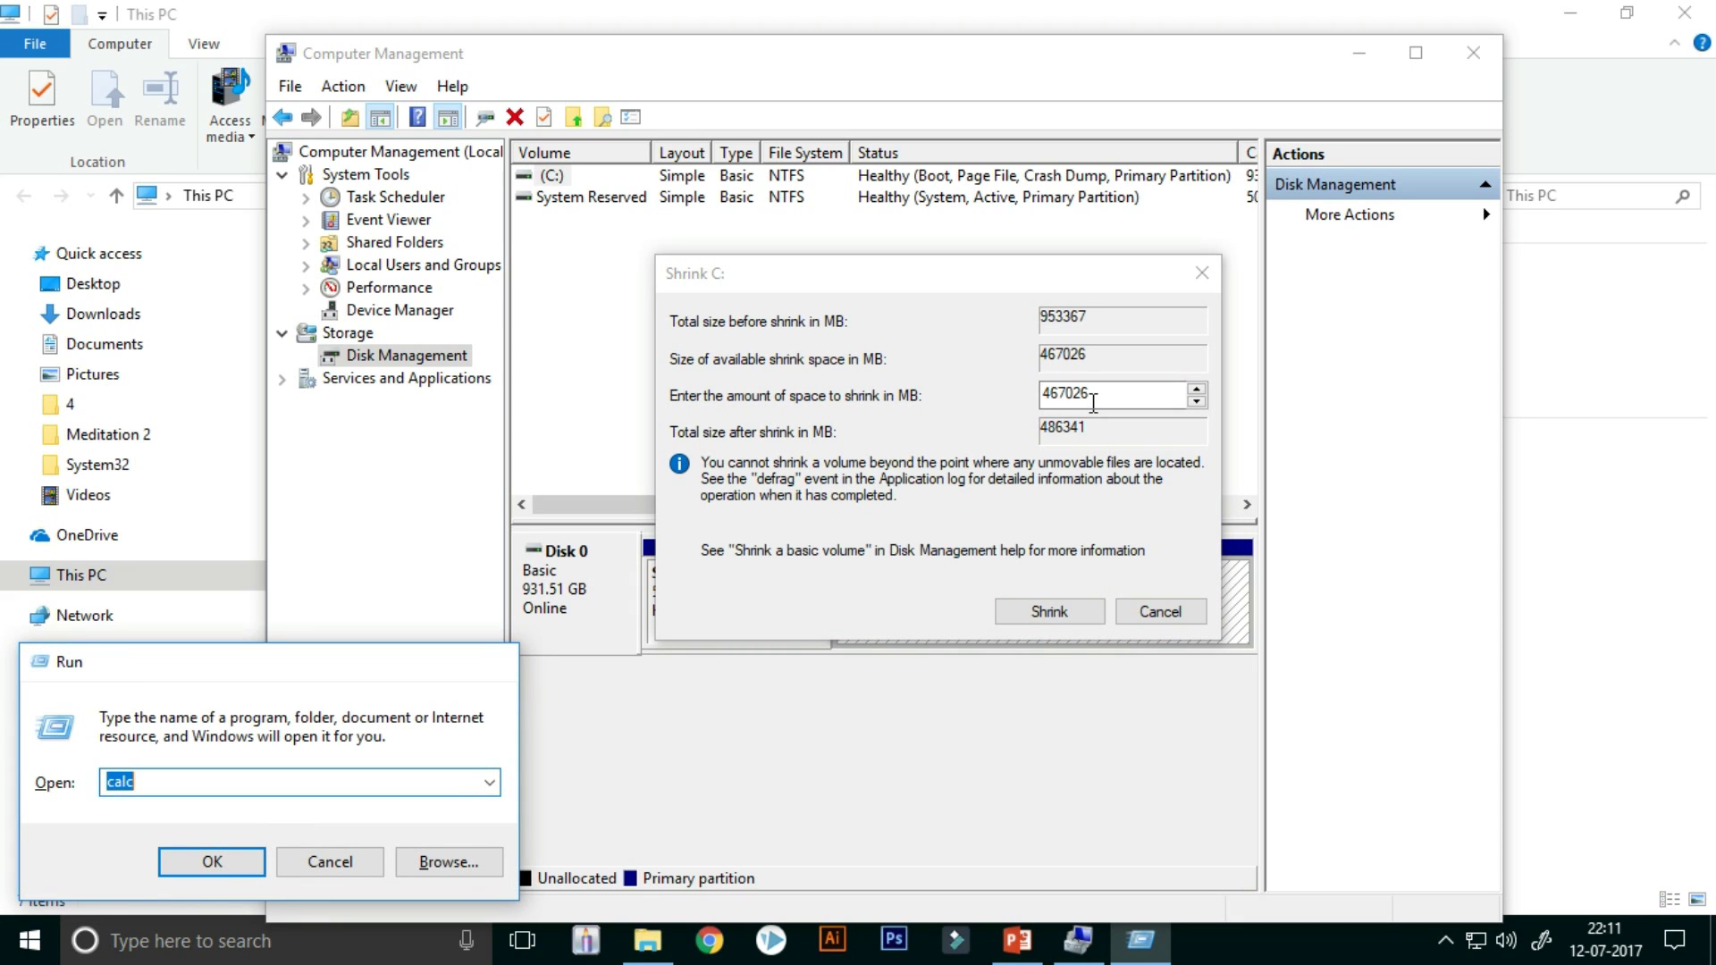
pyautogui.press('Return')
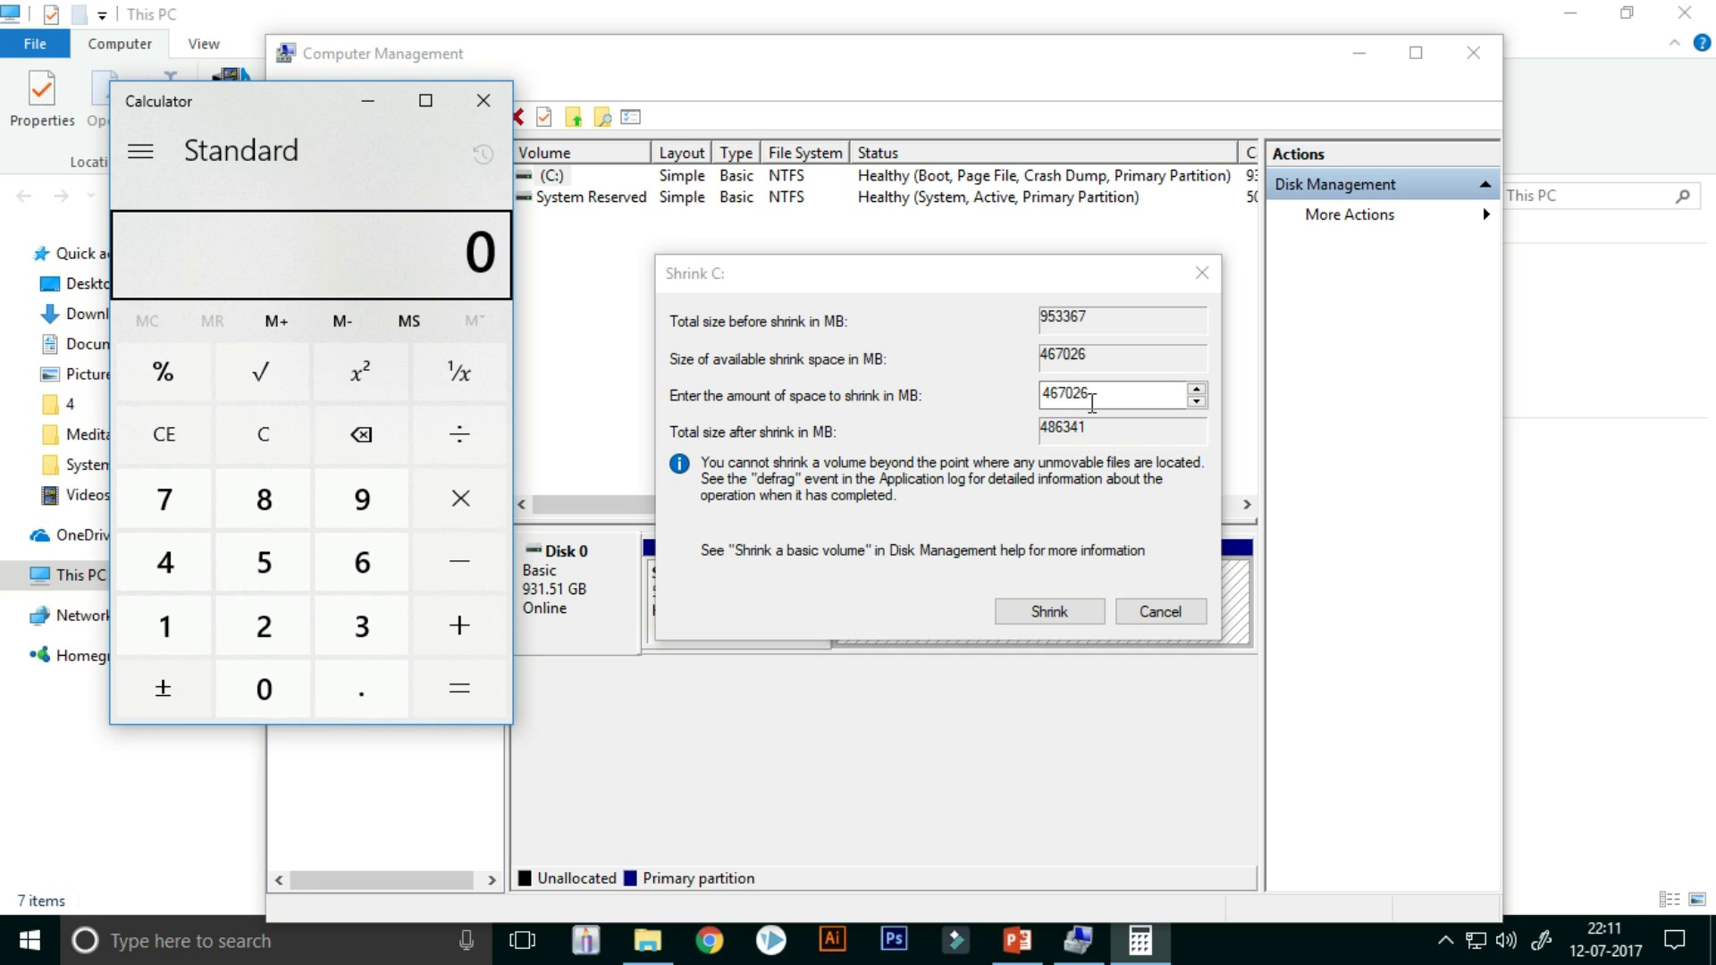
pyautogui.write('1024*')
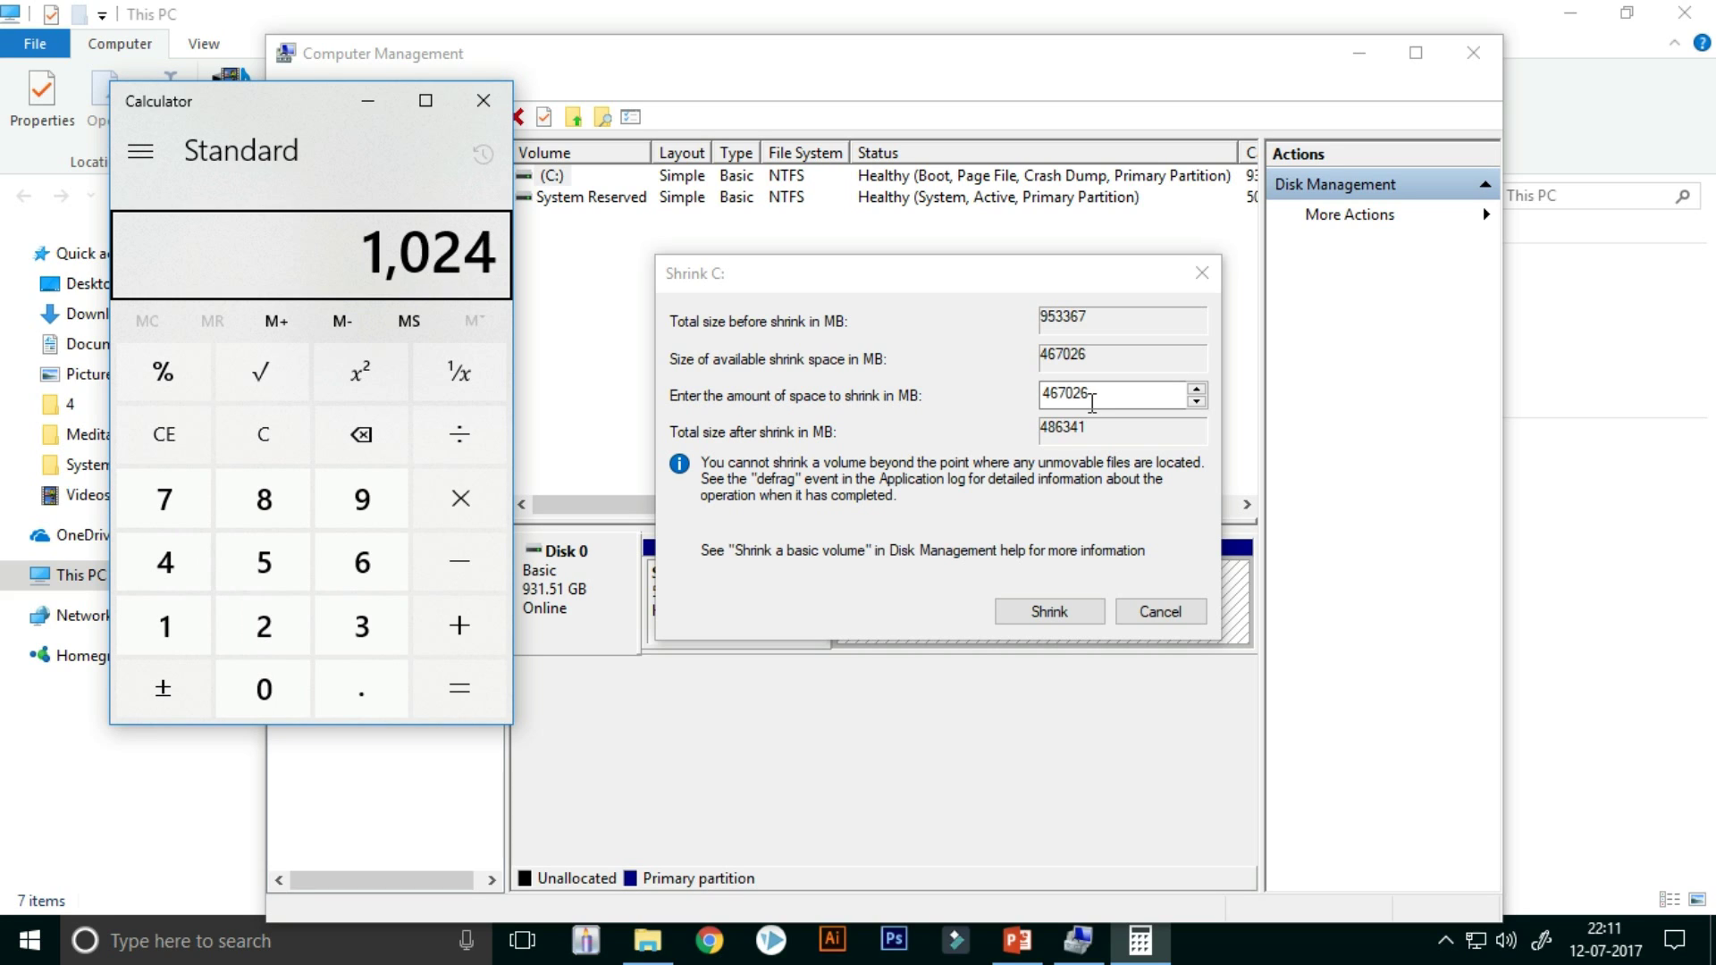
pyautogui.write('200')
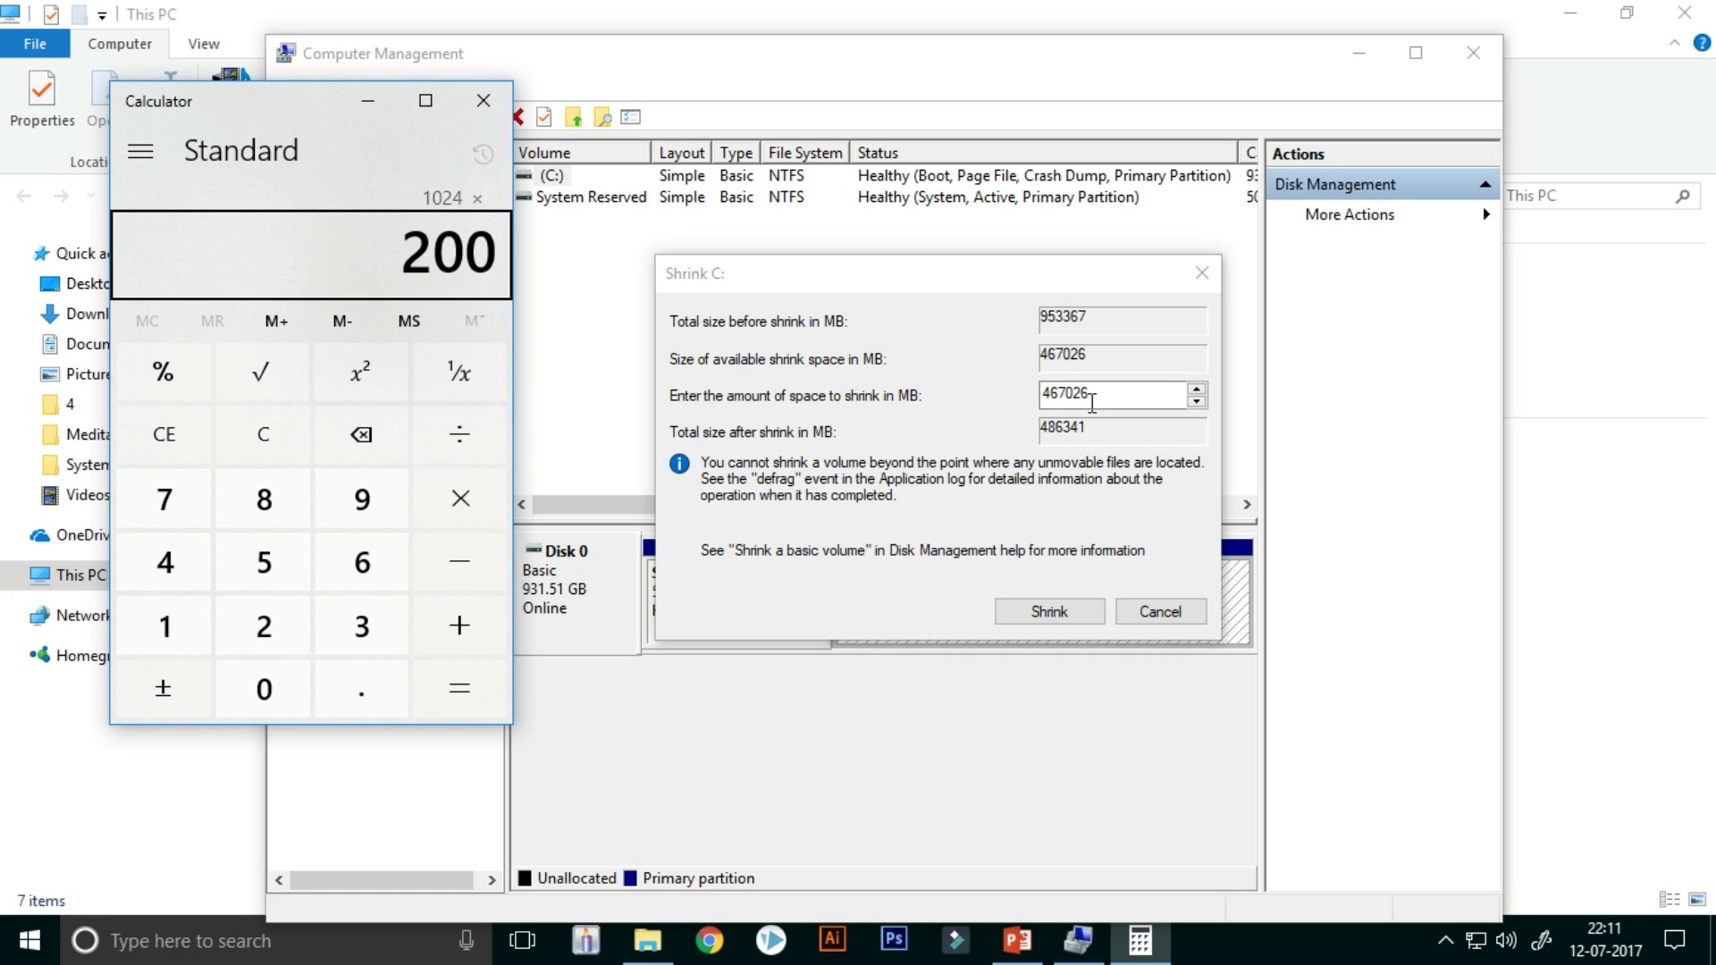
pyautogui.press('Return')
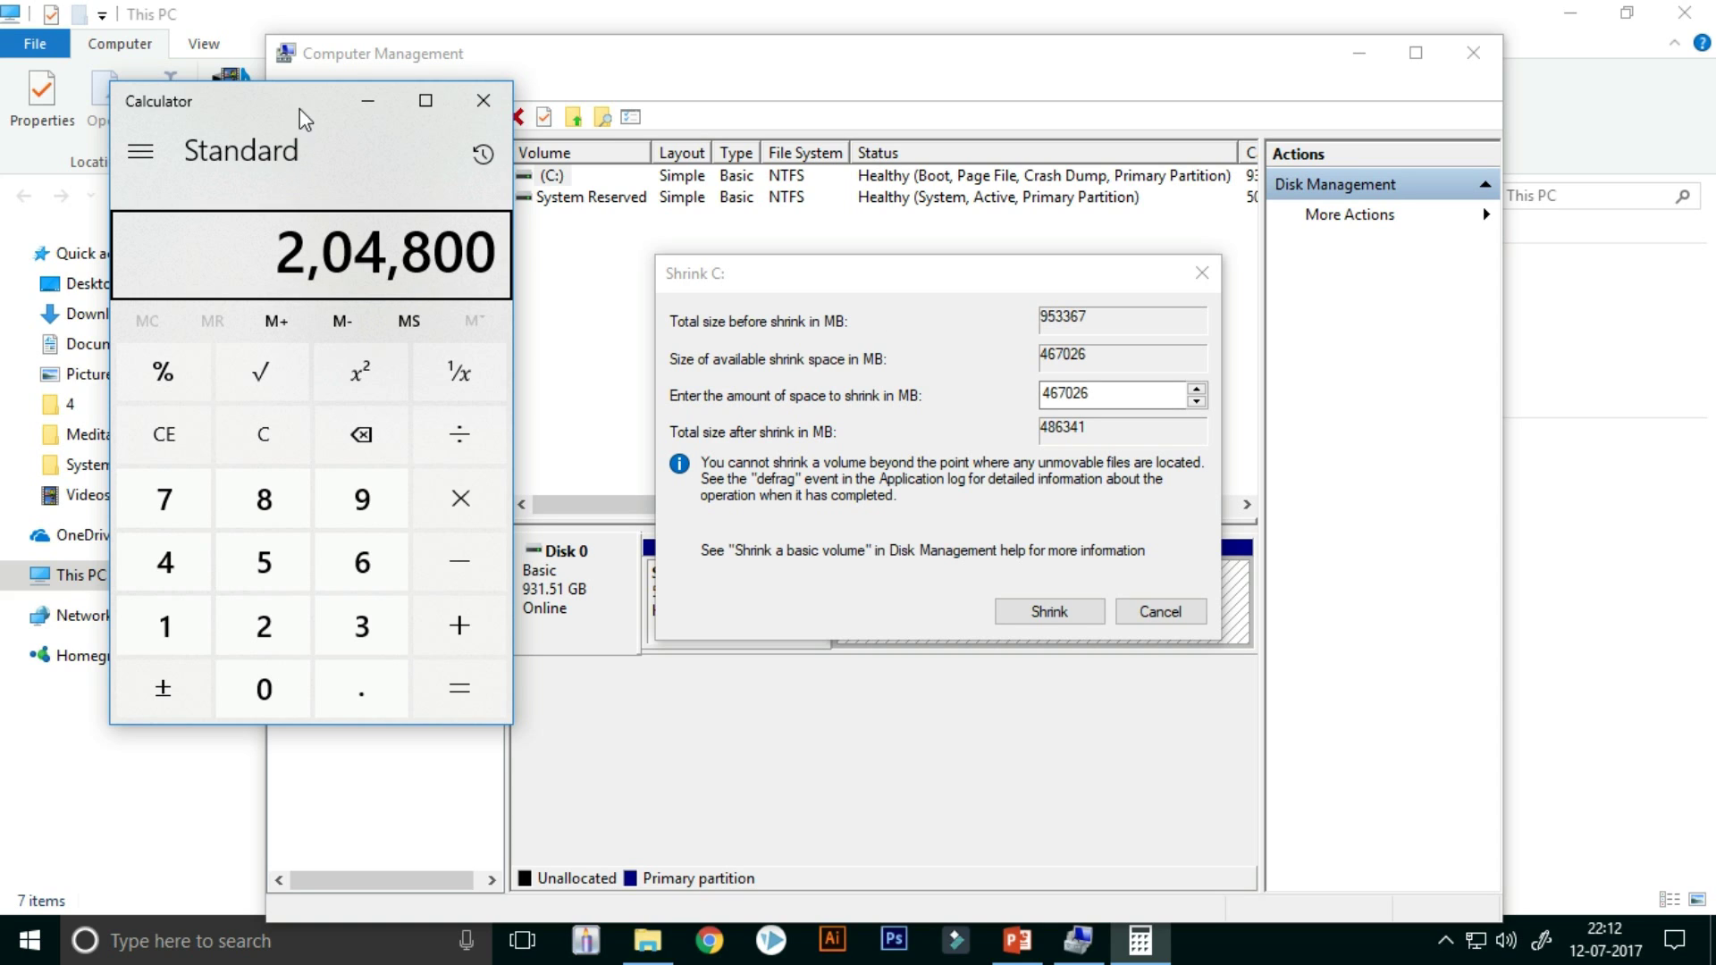
pyautogui.moveTo(306, 118); pyautogui.dragTo(291, 120)
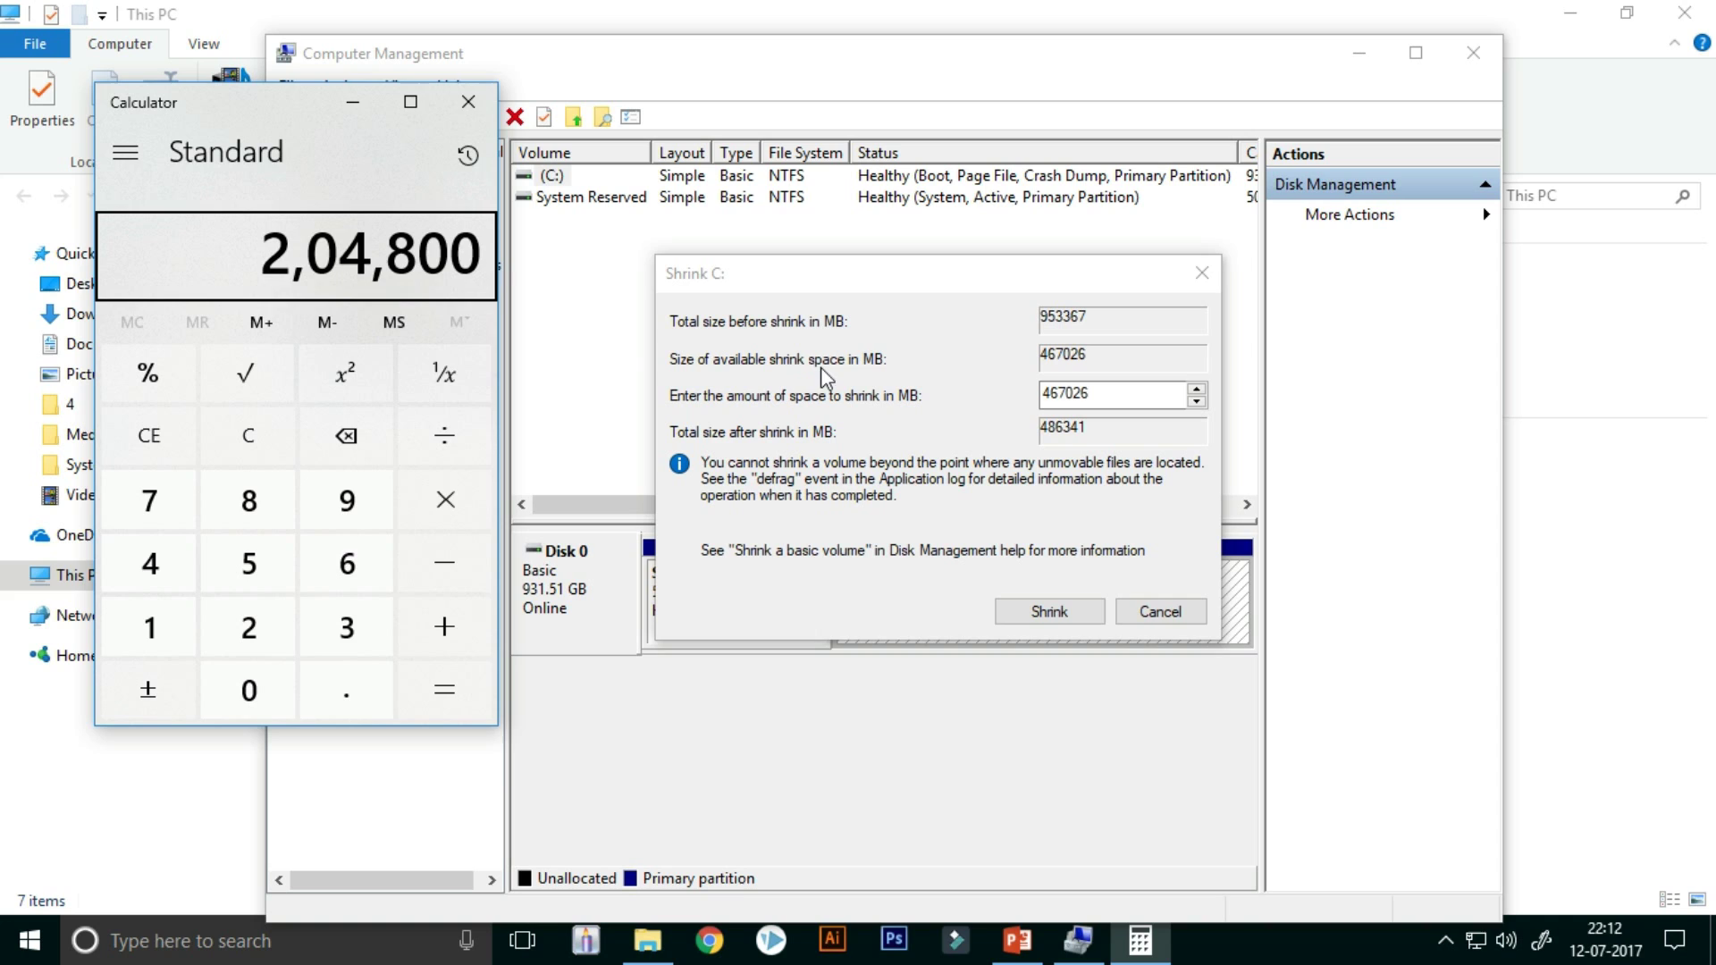
pyautogui.click(1100, 395)
# Shrink C: by 204800 MB, leaving a 731.02 GB C: and 200.00 GB unallocated
pyautogui.doubleClick(1099, 396)
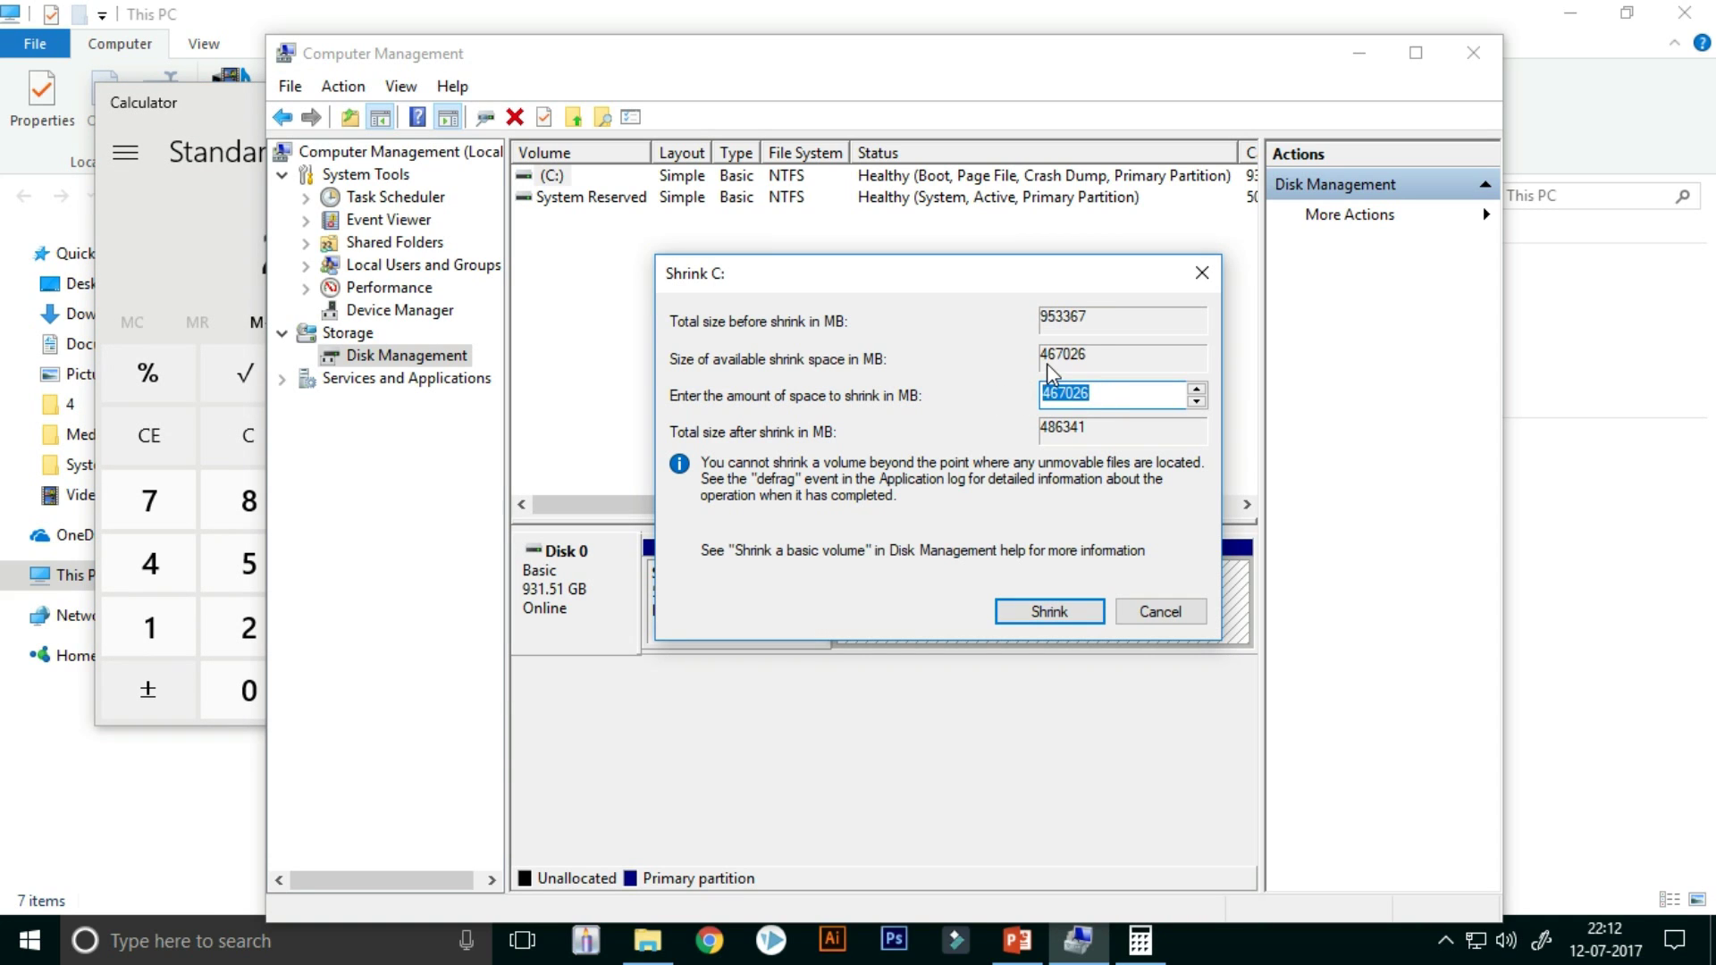
pyautogui.write('204800')
pyautogui.click(1055, 615)
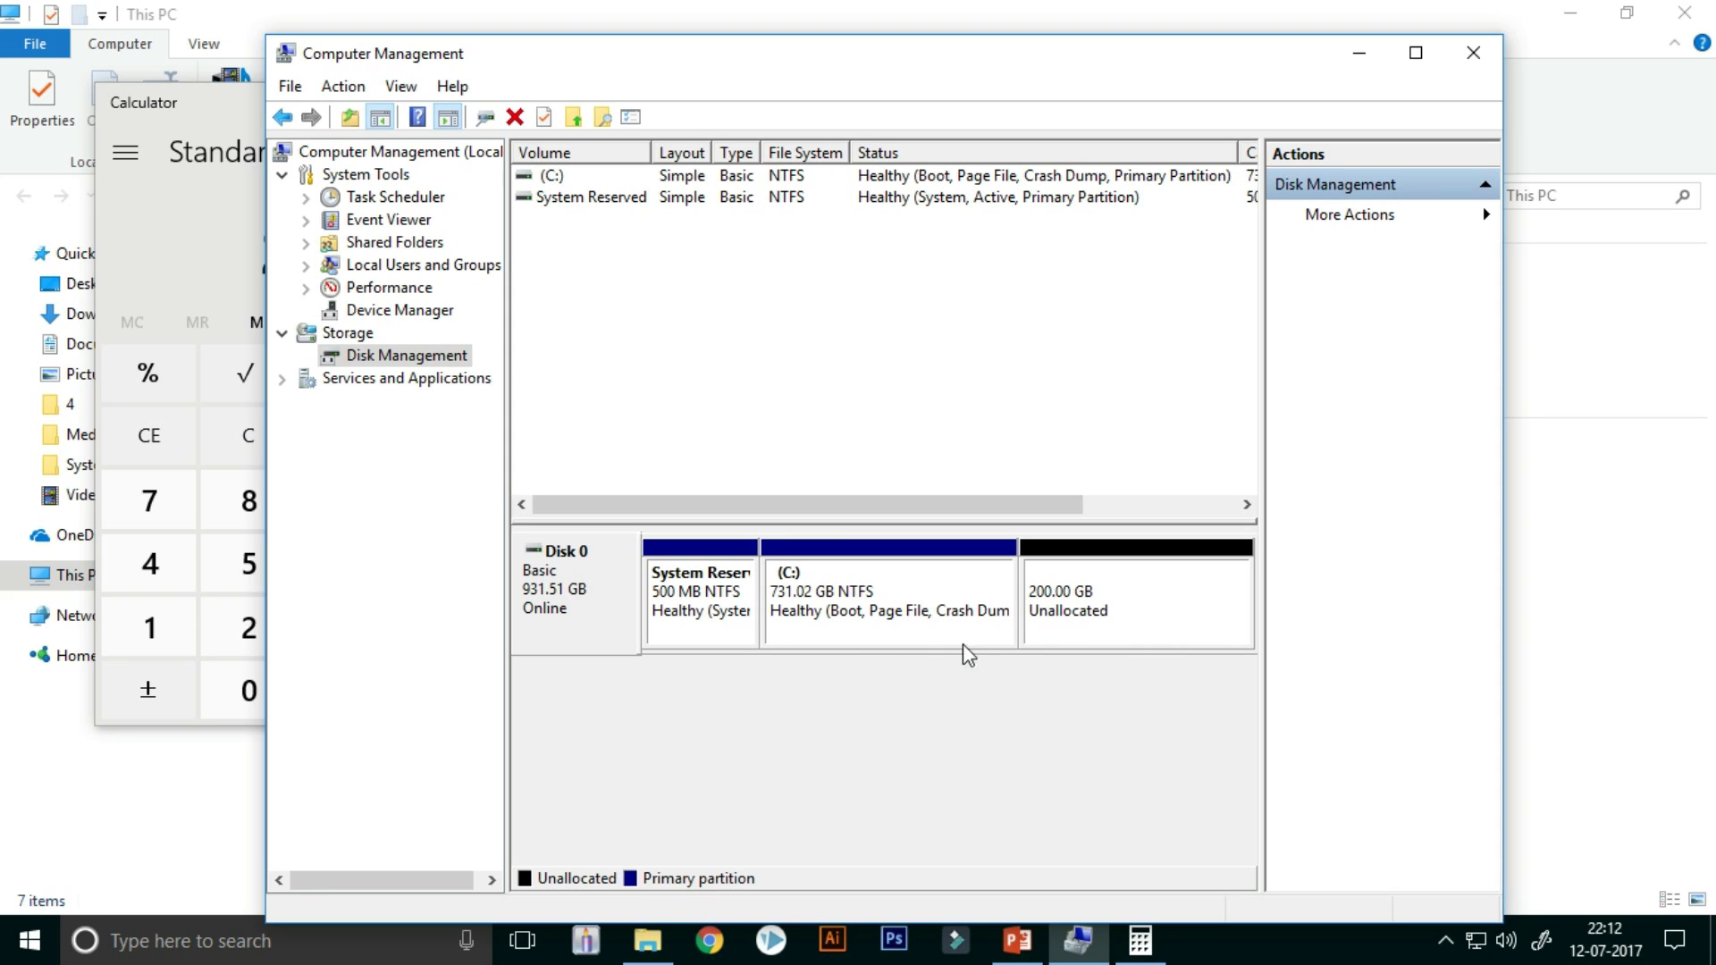
pyautogui.click(1114, 606)
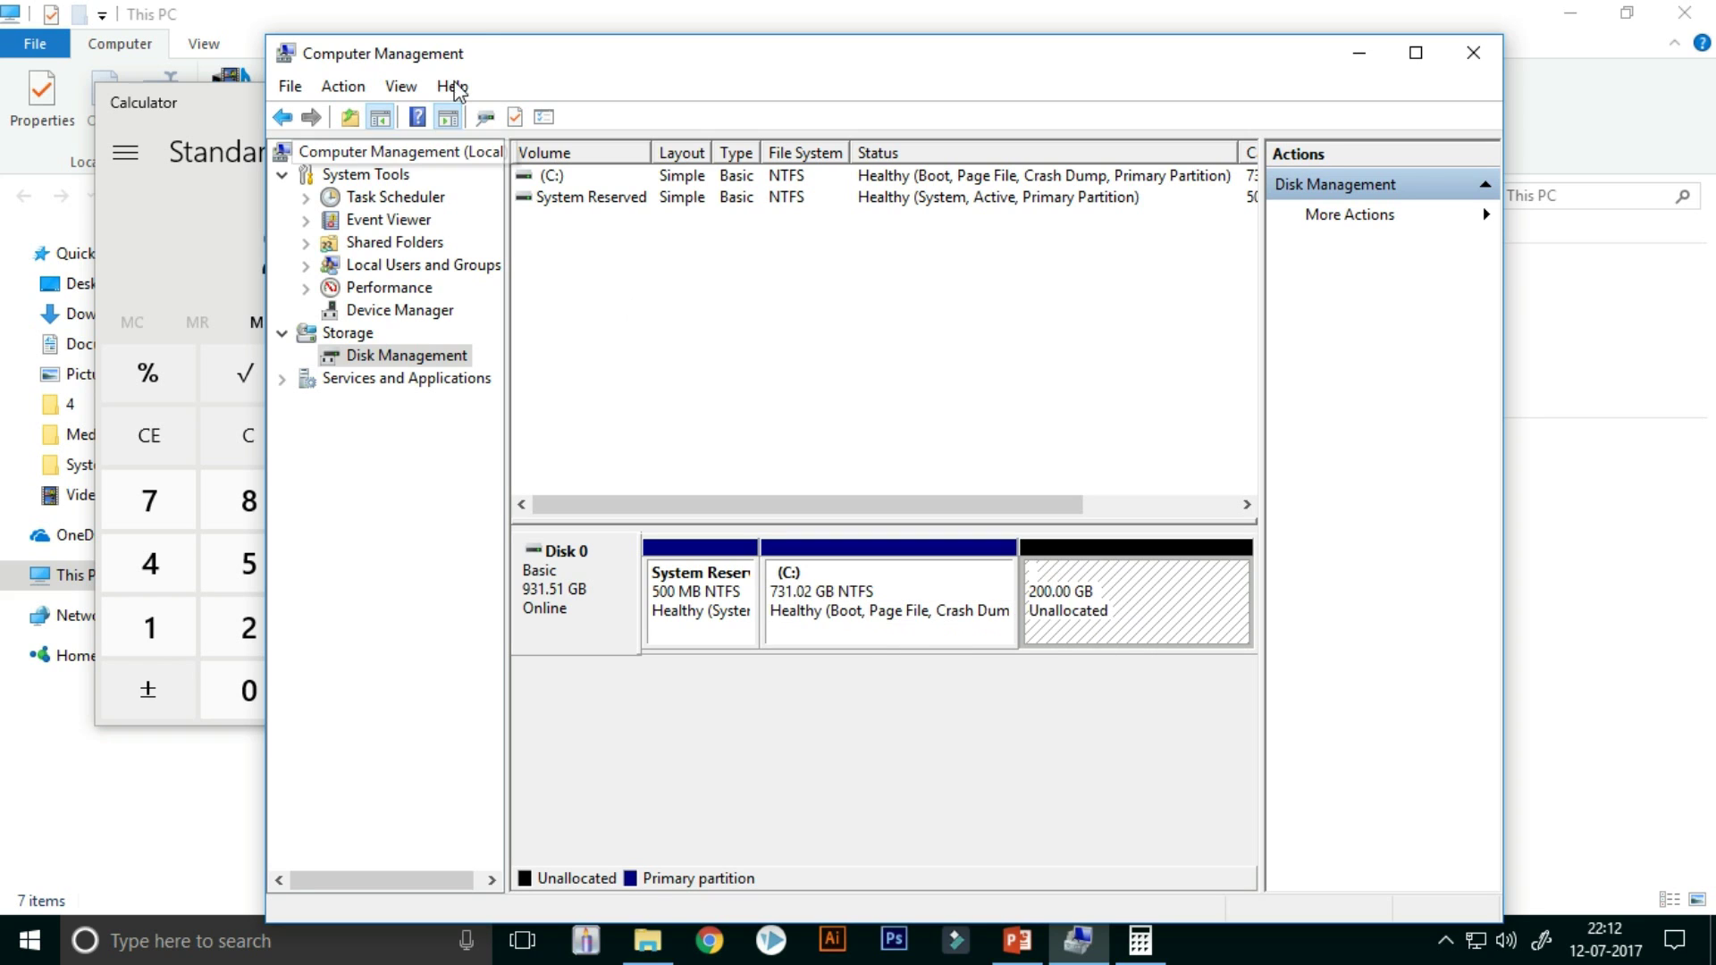
# Refresh This PC so Local Disk (C:) shows its reduced 731 GB capacity
pyautogui.click(494, 9)
pyautogui.rightClick(816, 557)
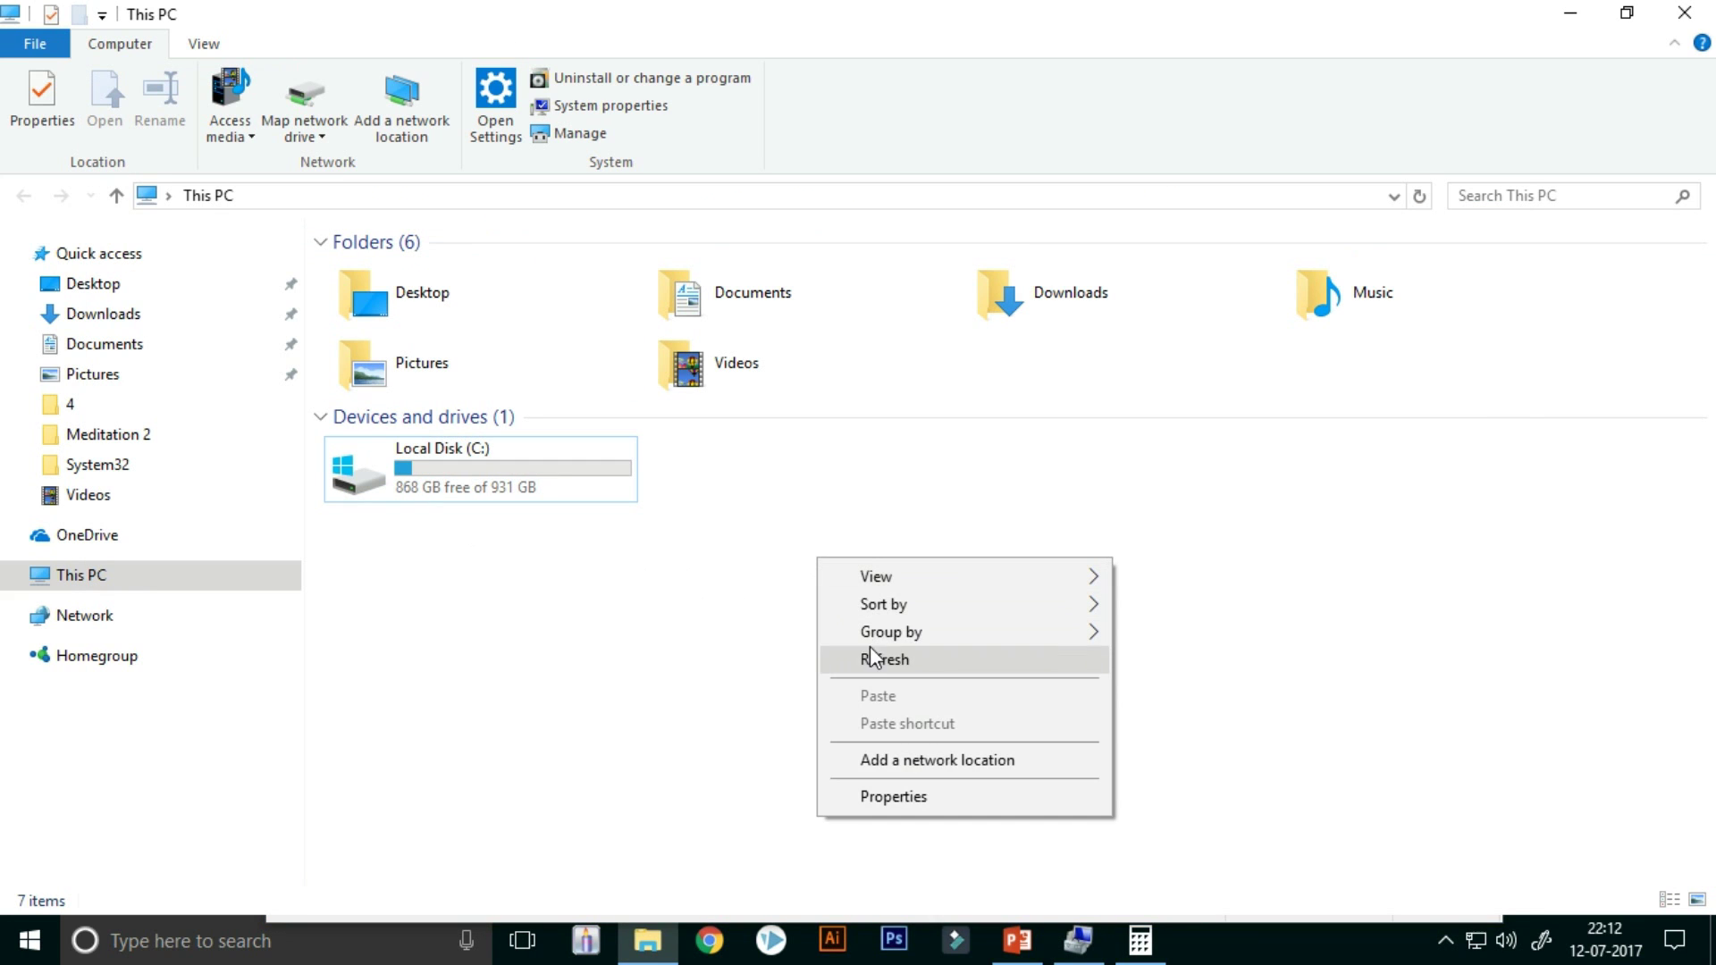
pyautogui.click(876, 659)
pyautogui.click(469, 469)
pyautogui.click(537, 590)
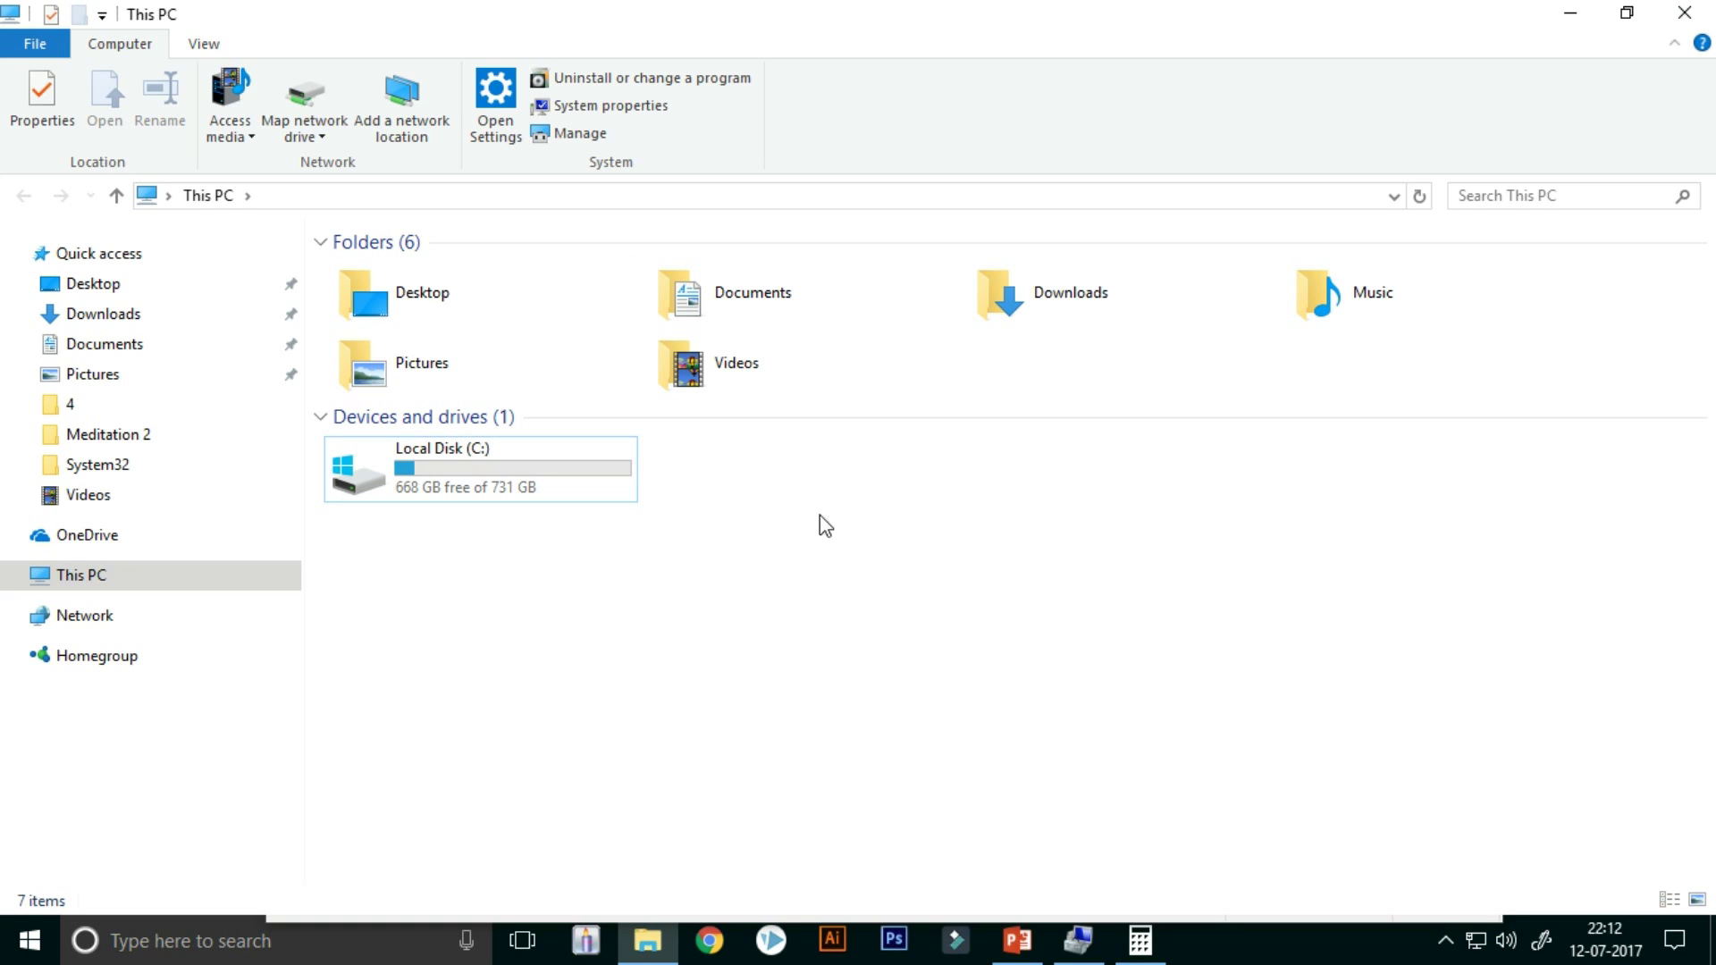
# Return to Disk Management showing the 200.00 GB unallocated block
pyautogui.click(1078, 938)
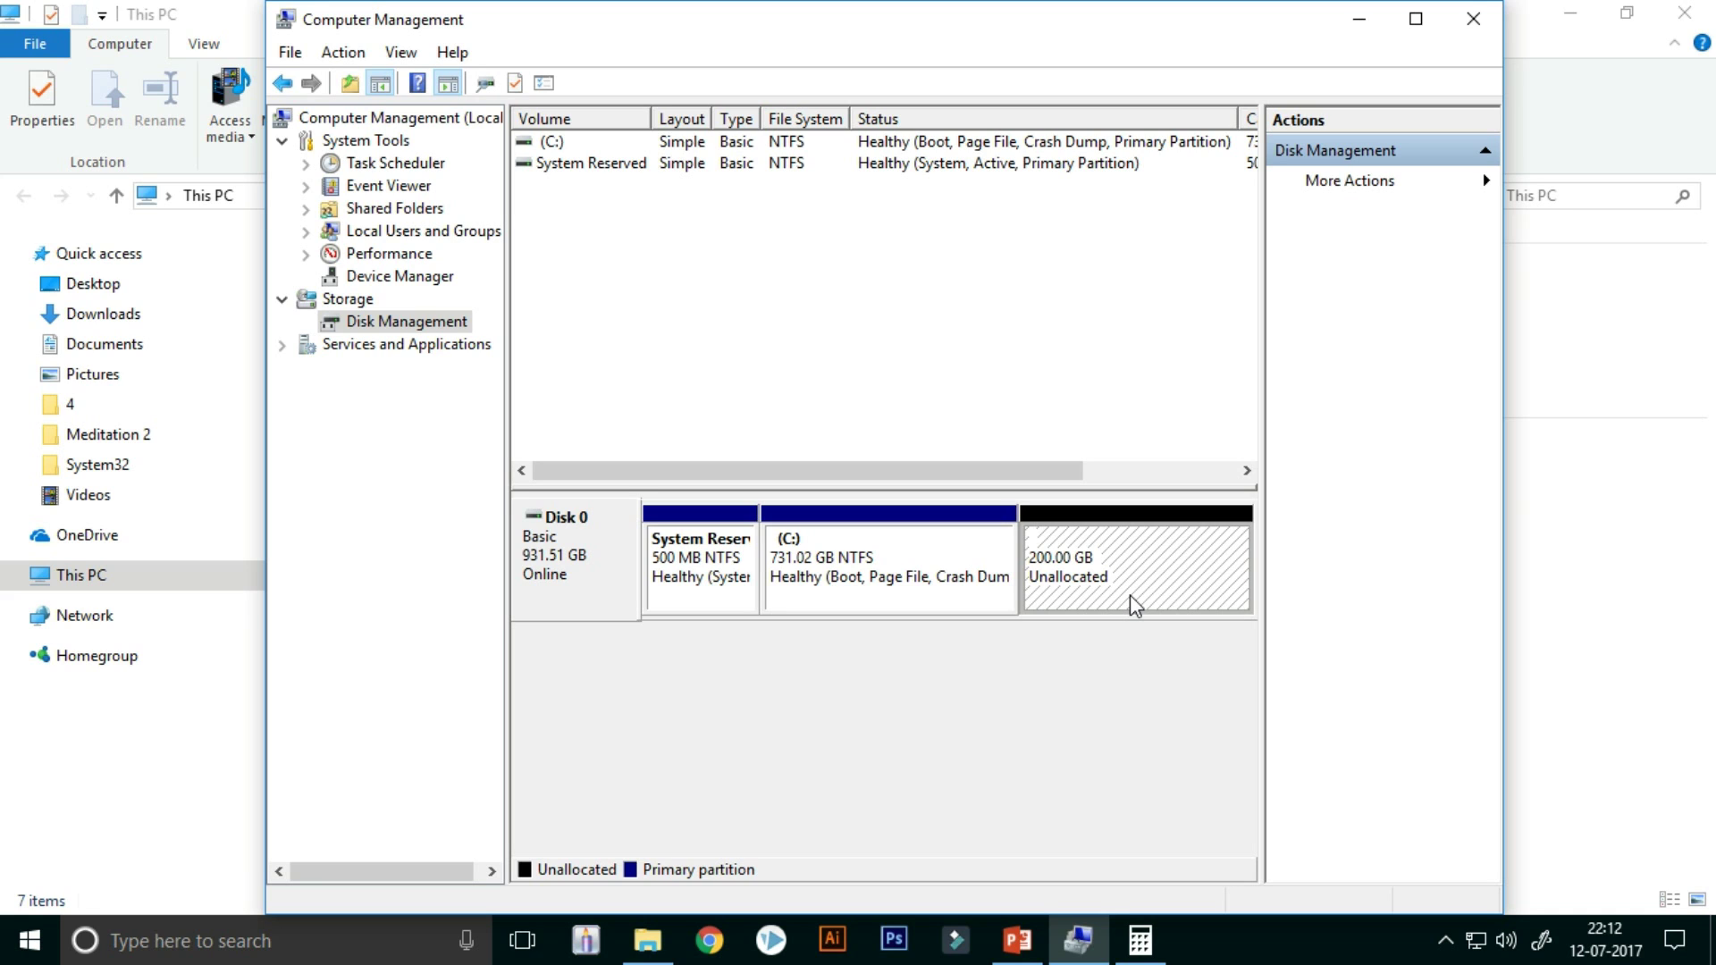
pyautogui.click(219, 18)
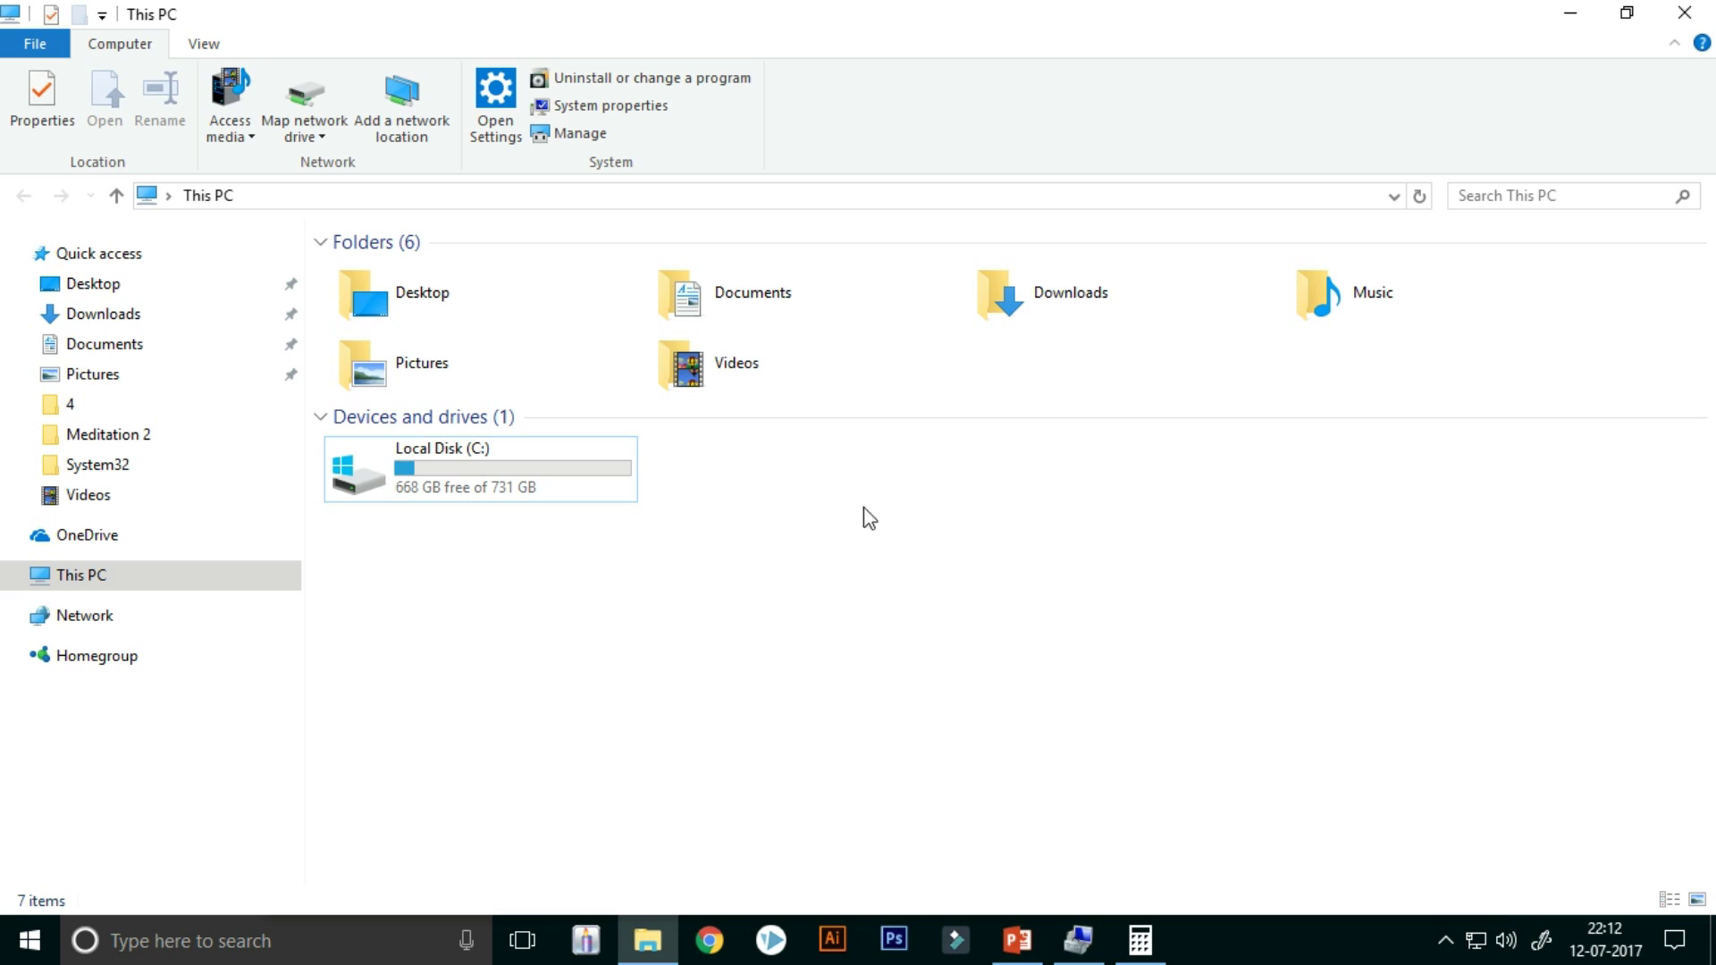
pyautogui.click(1079, 938)
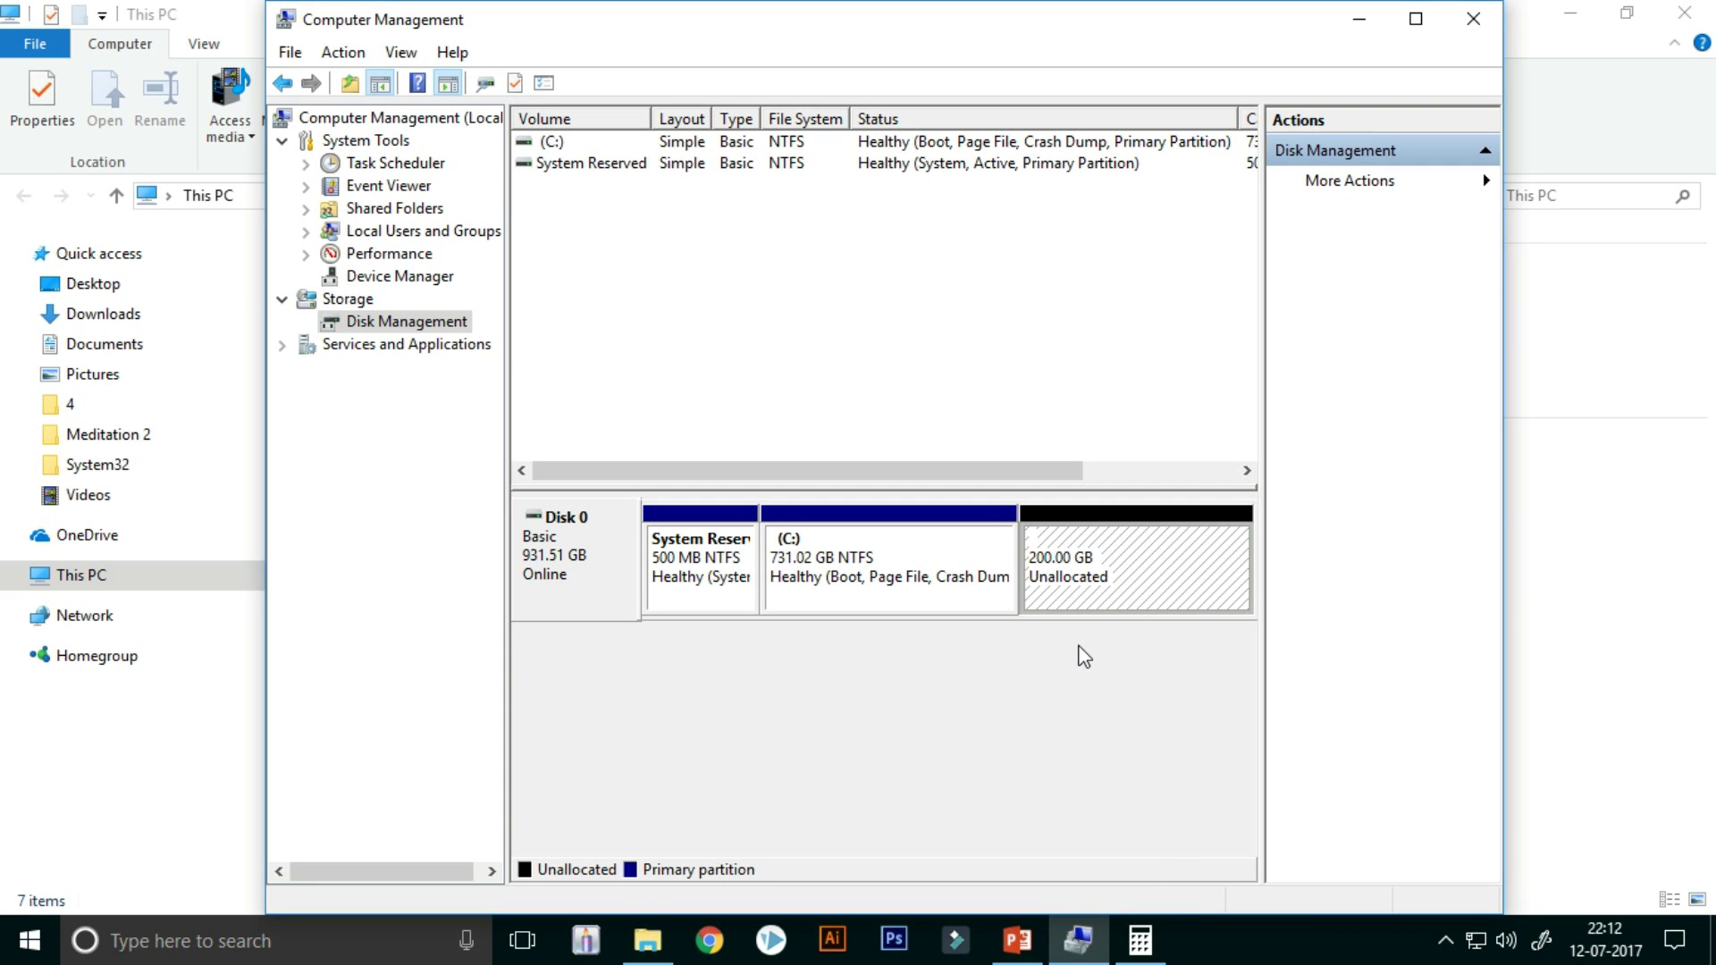
# Start a New Simple Volume on the unallocated space, keeping the full 204799 MB size
pyautogui.rightClick(1108, 586)
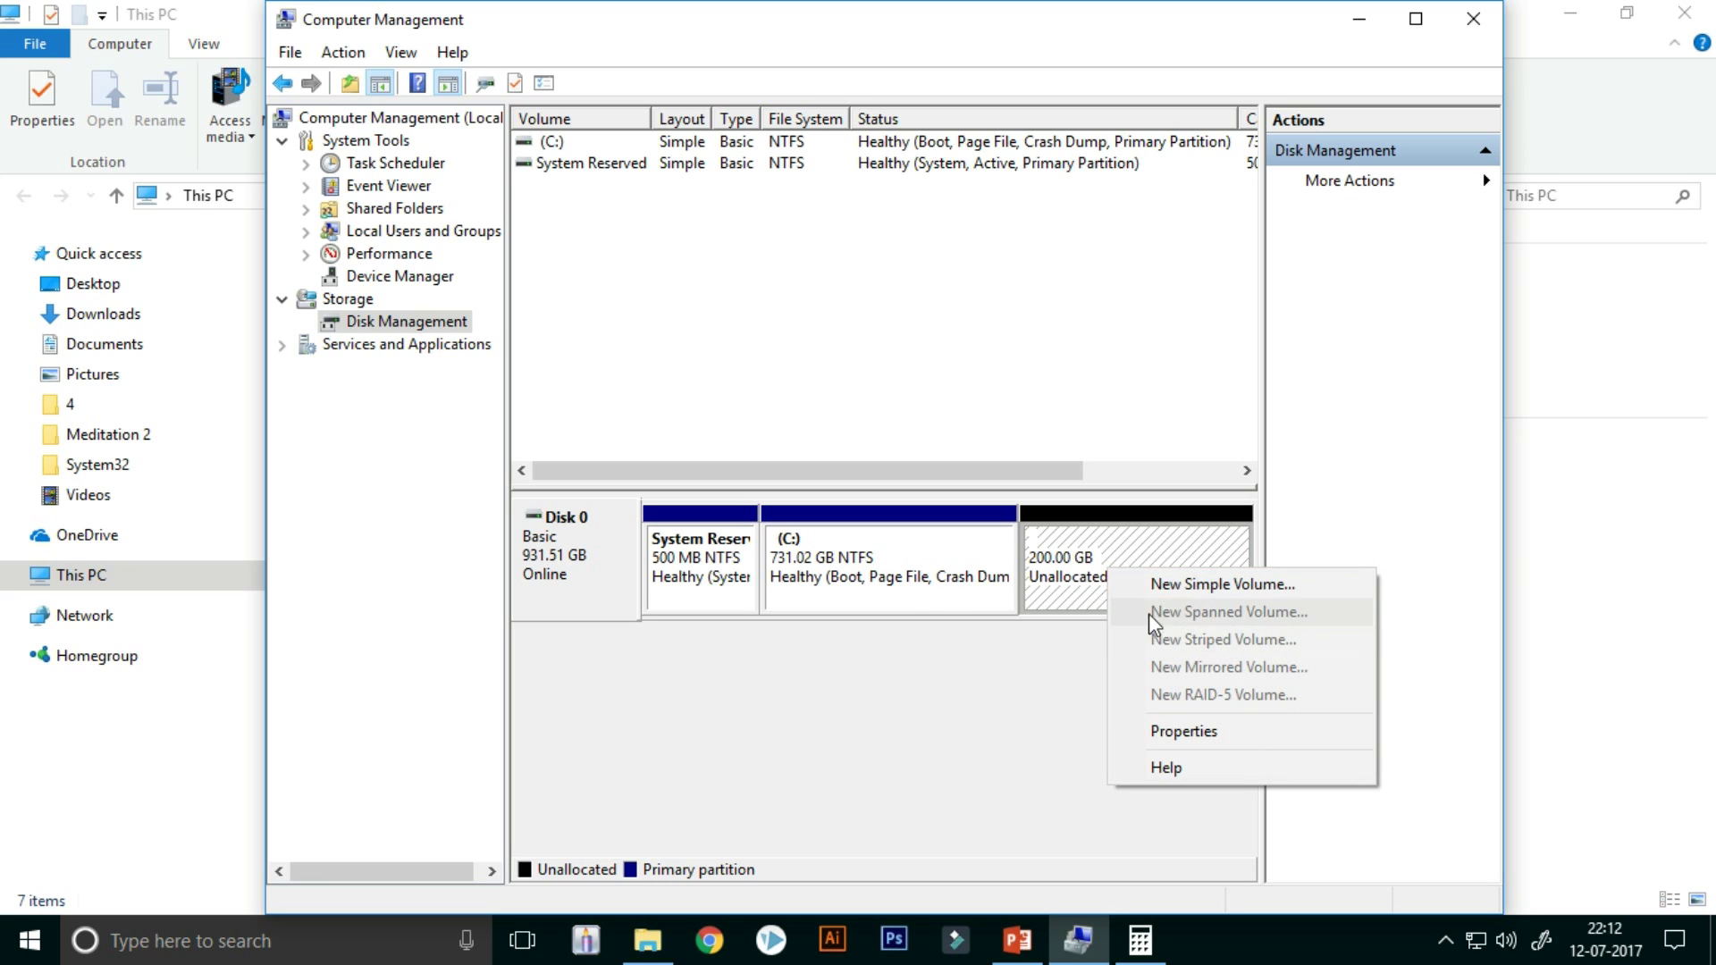
pyautogui.click(1265, 592)
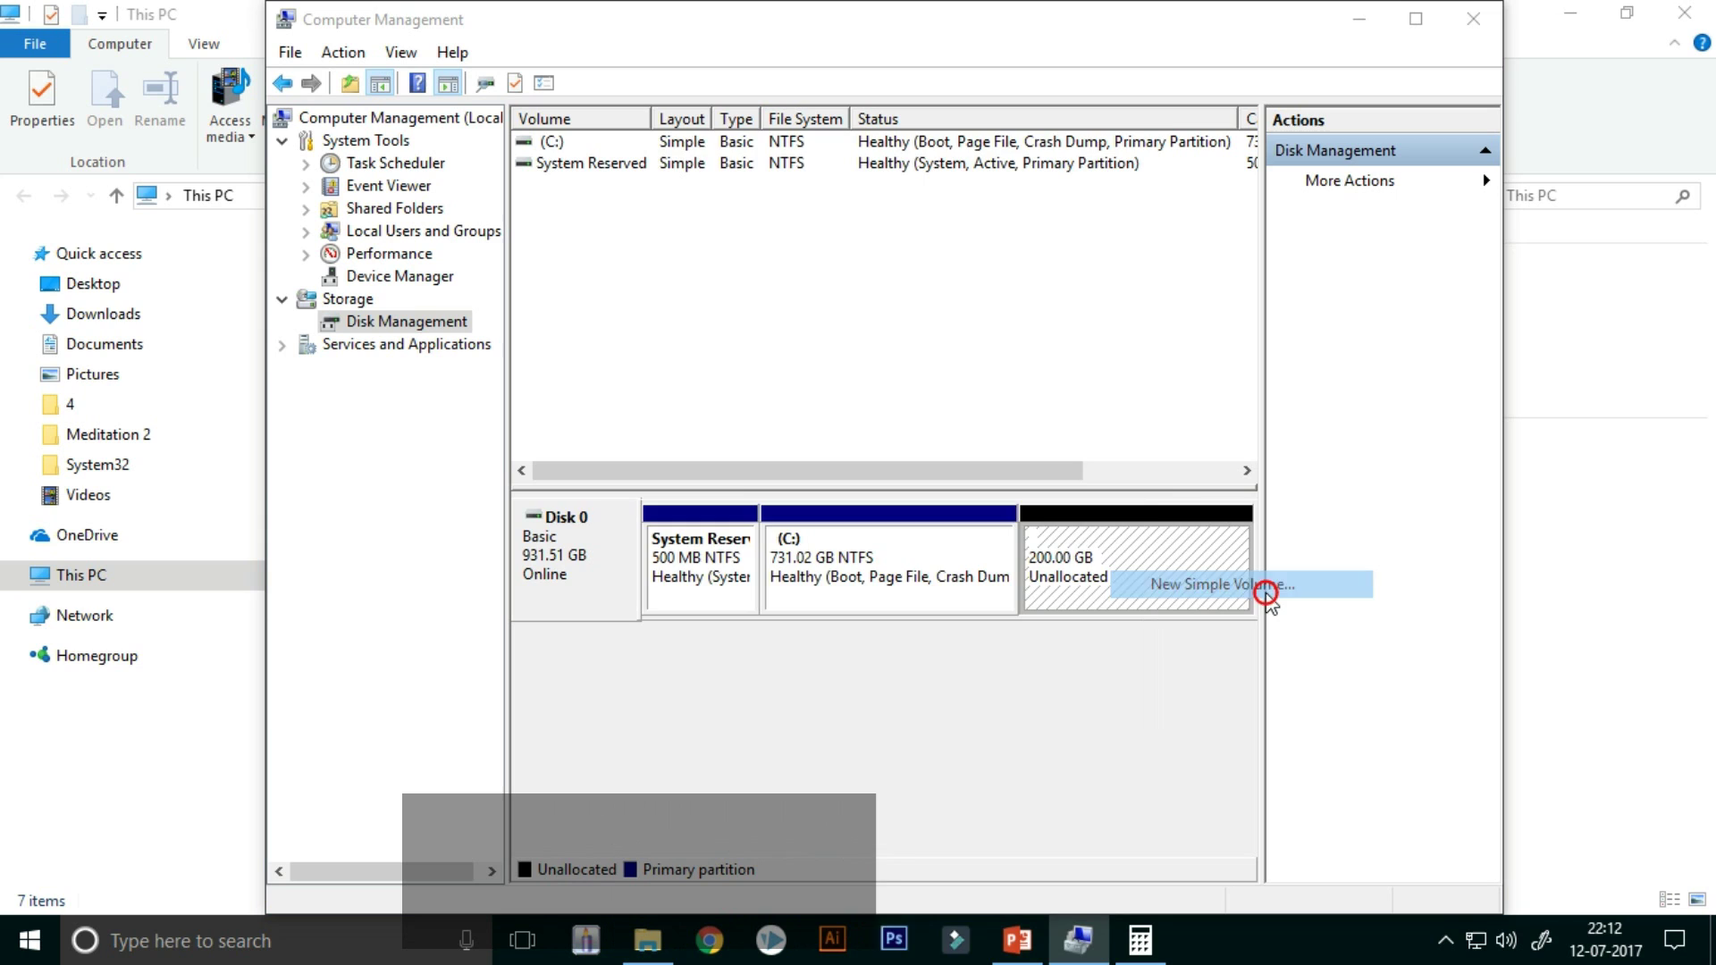
pyautogui.click(999, 593)
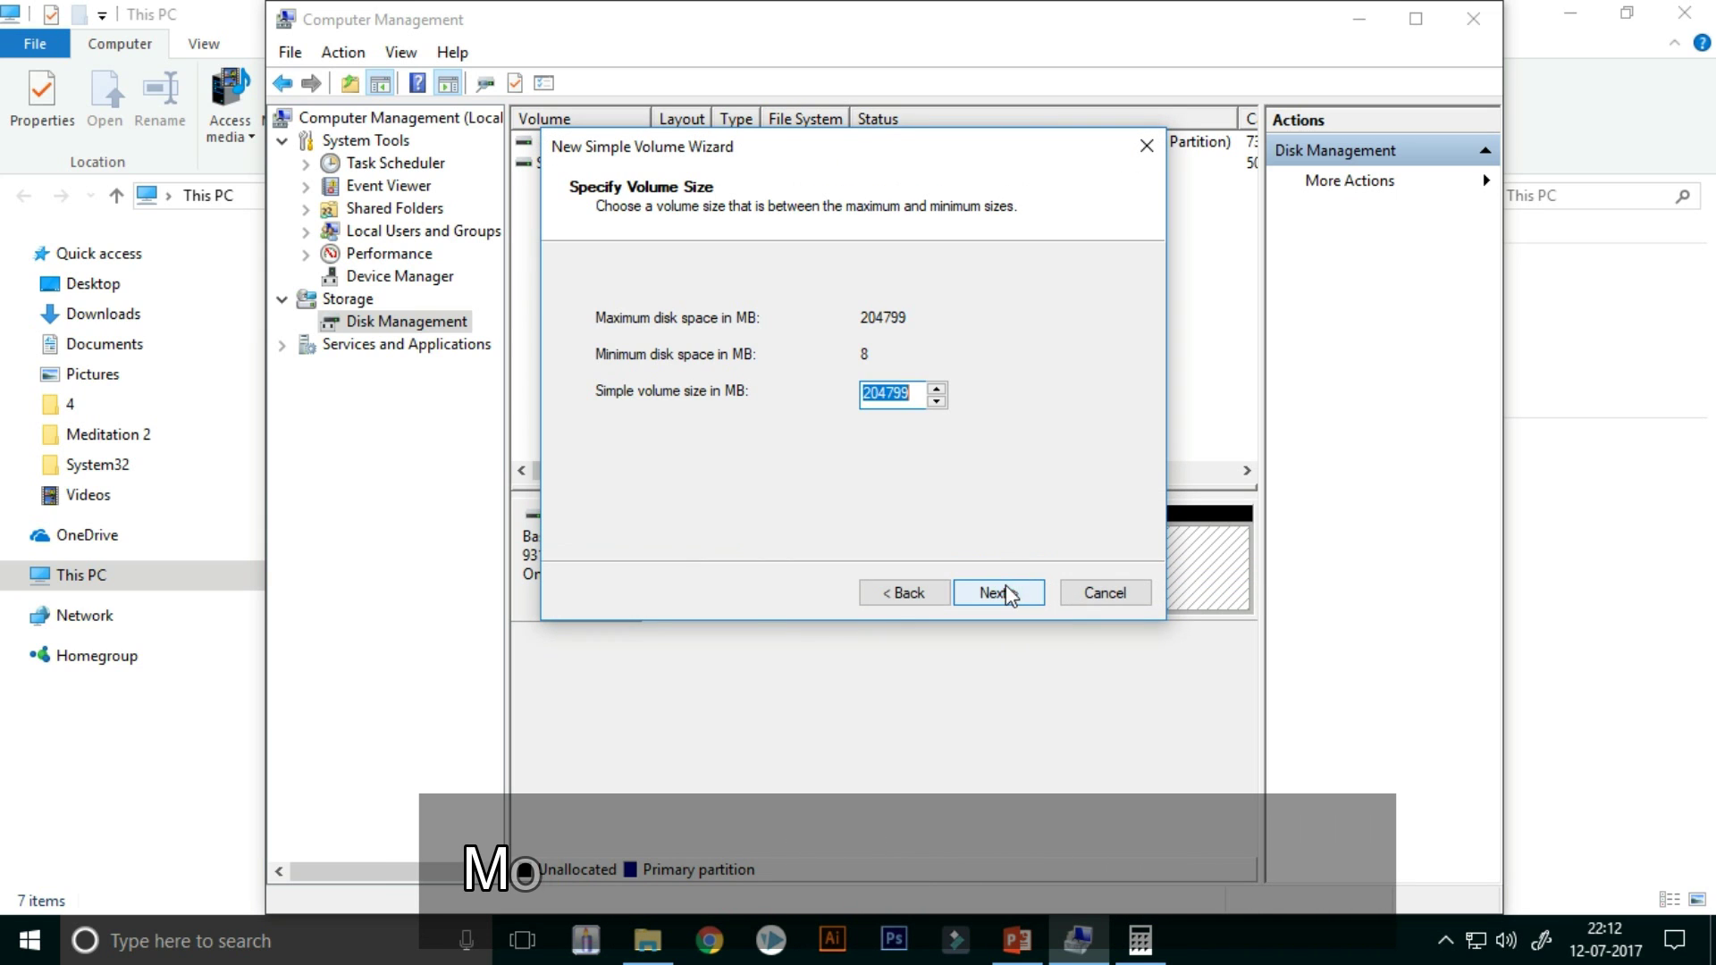
pyautogui.click(999, 593)
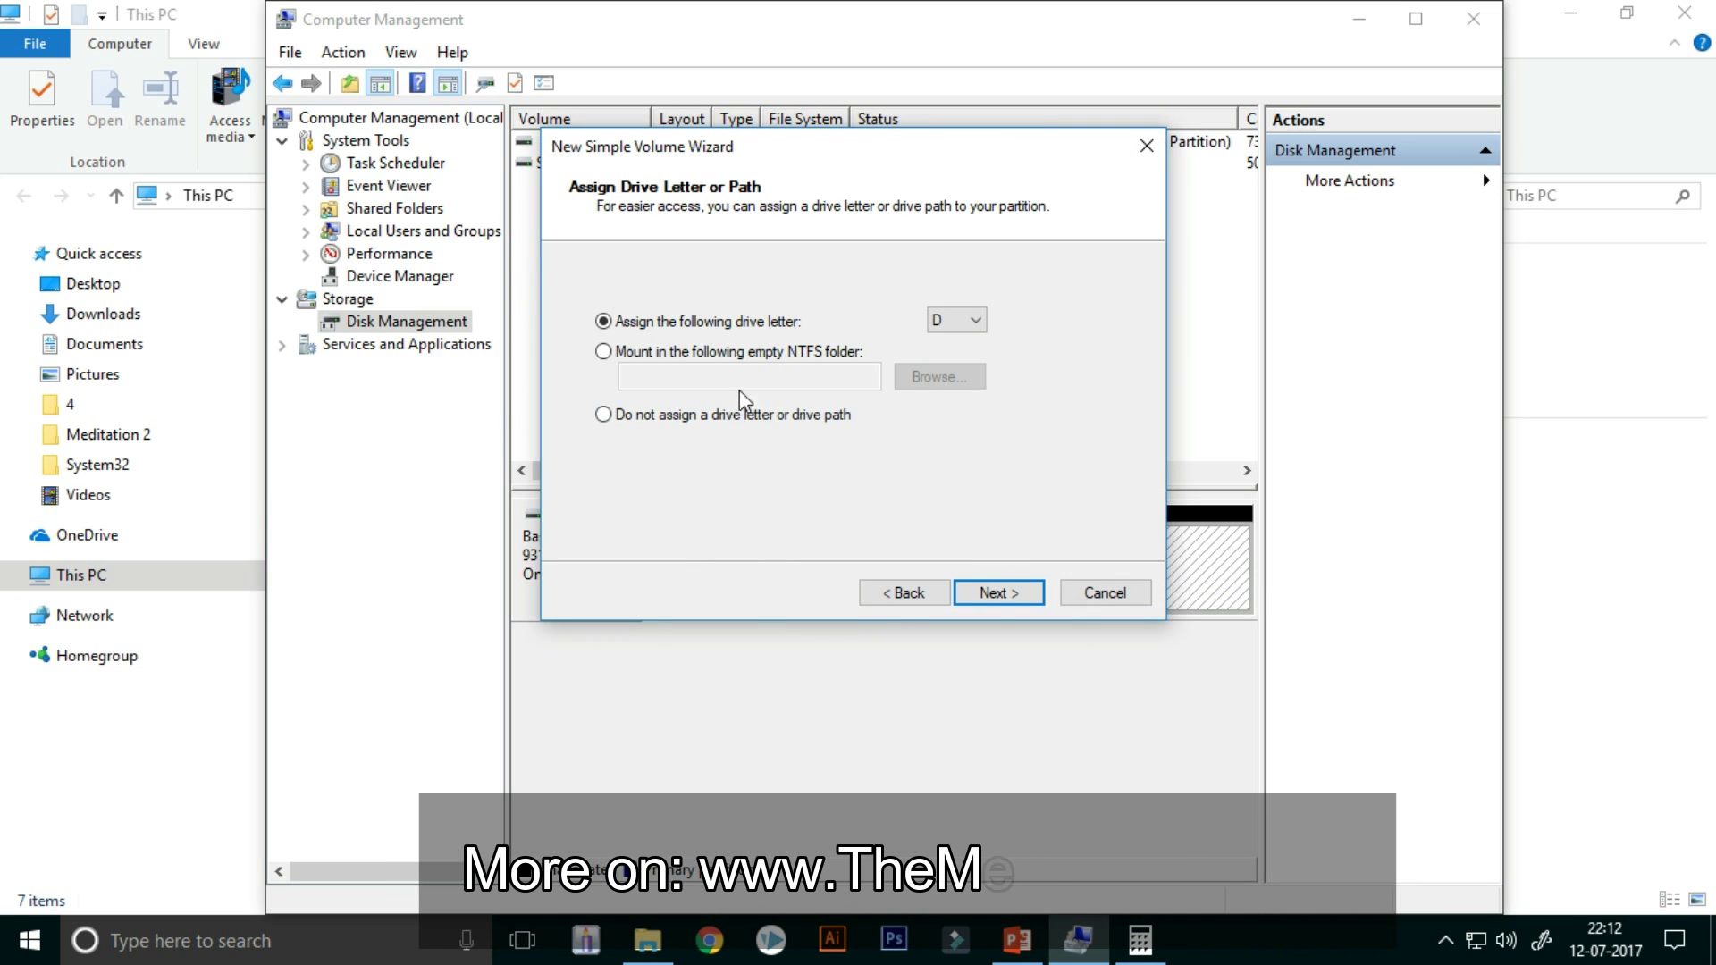
# Assign drive letter D and accept NTFS quick format labelled New Volume
pyautogui.click(972, 329)
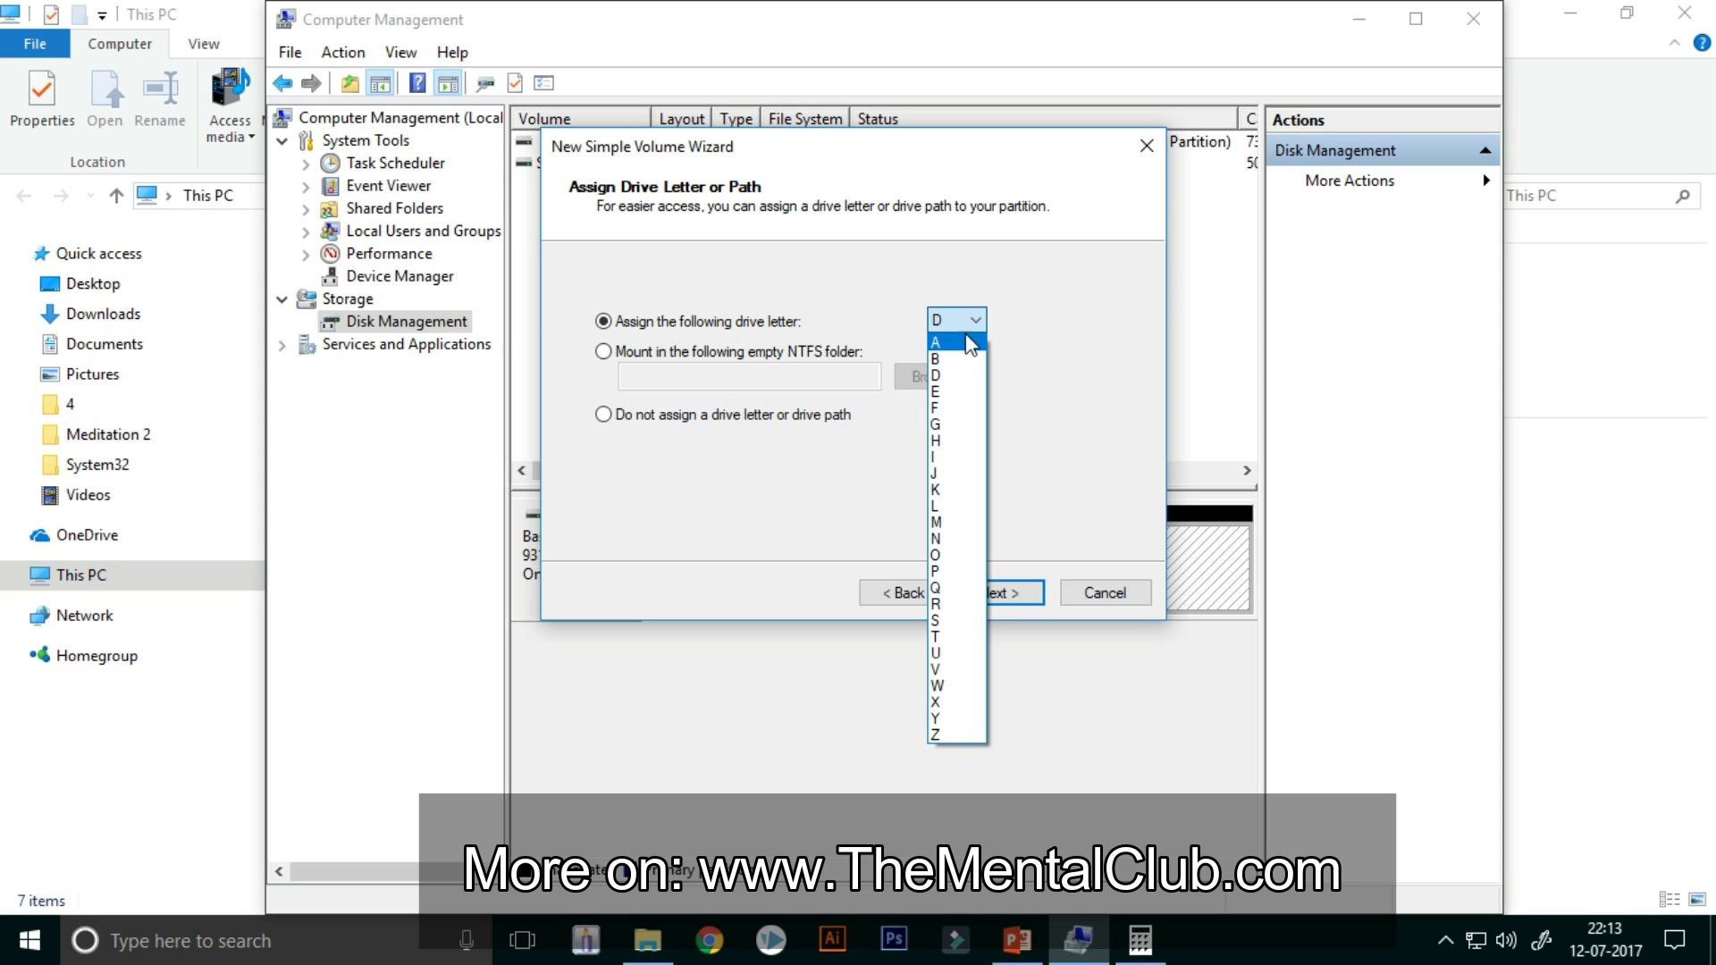
pyautogui.click(1041, 328)
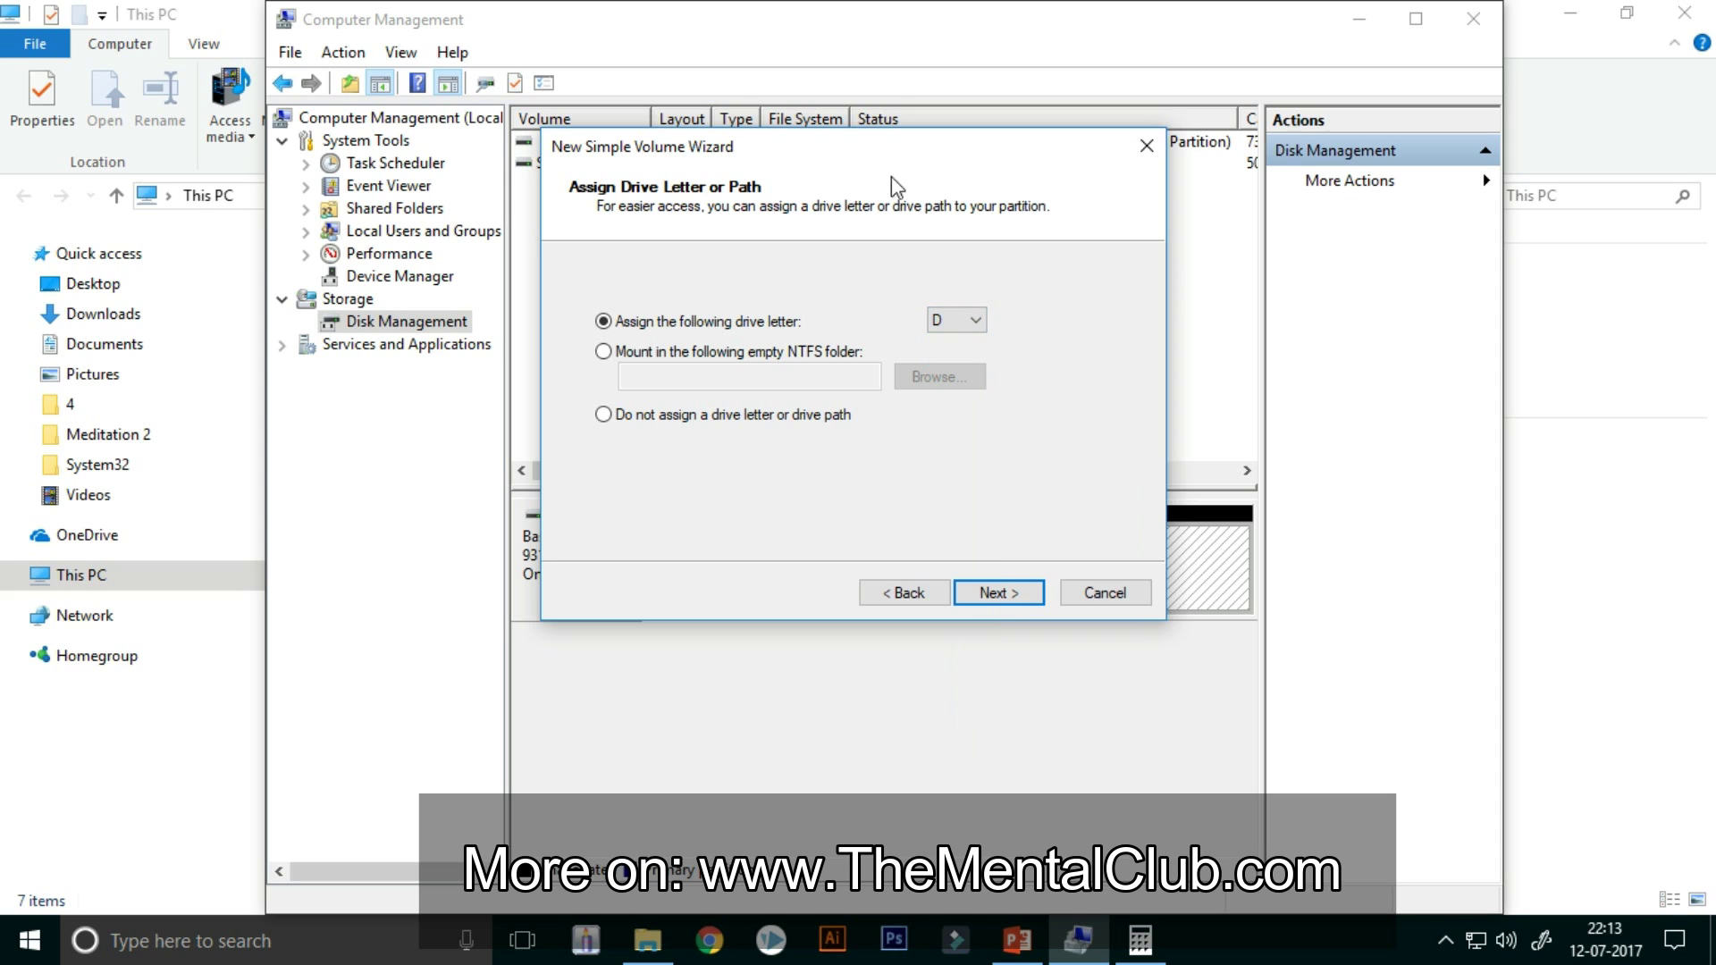
pyautogui.click(880, 170)
pyautogui.moveTo(844, 158); pyautogui.dragTo(892, 169)
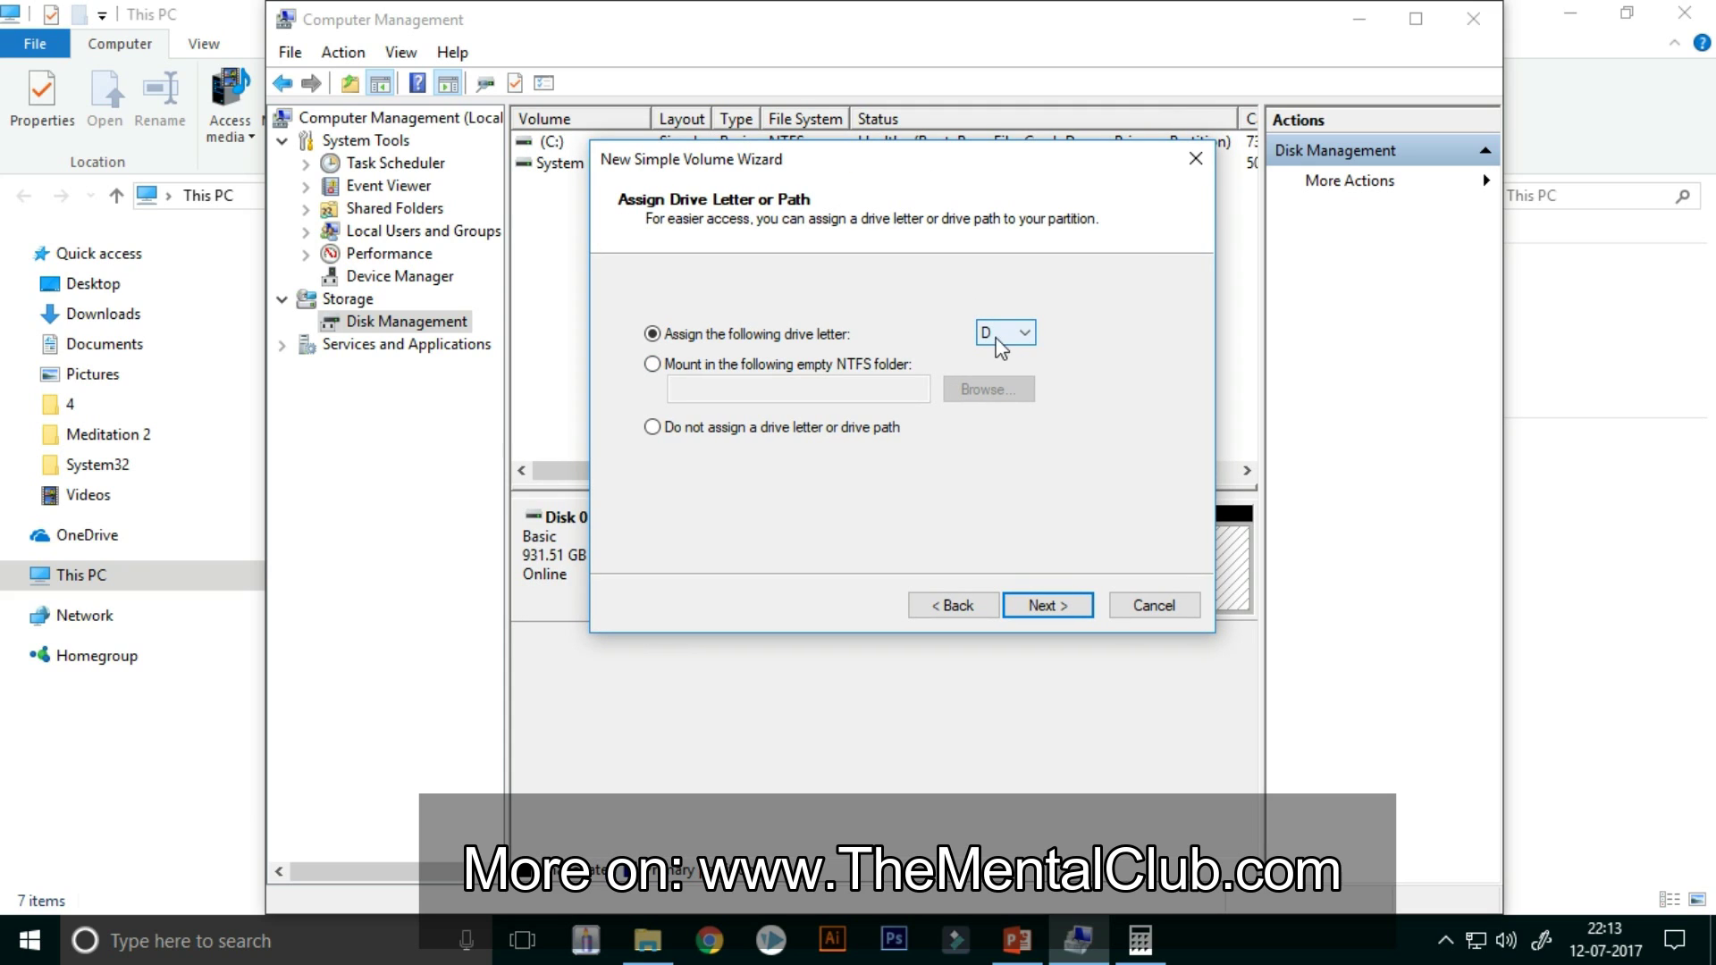
pyautogui.click(1061, 610)
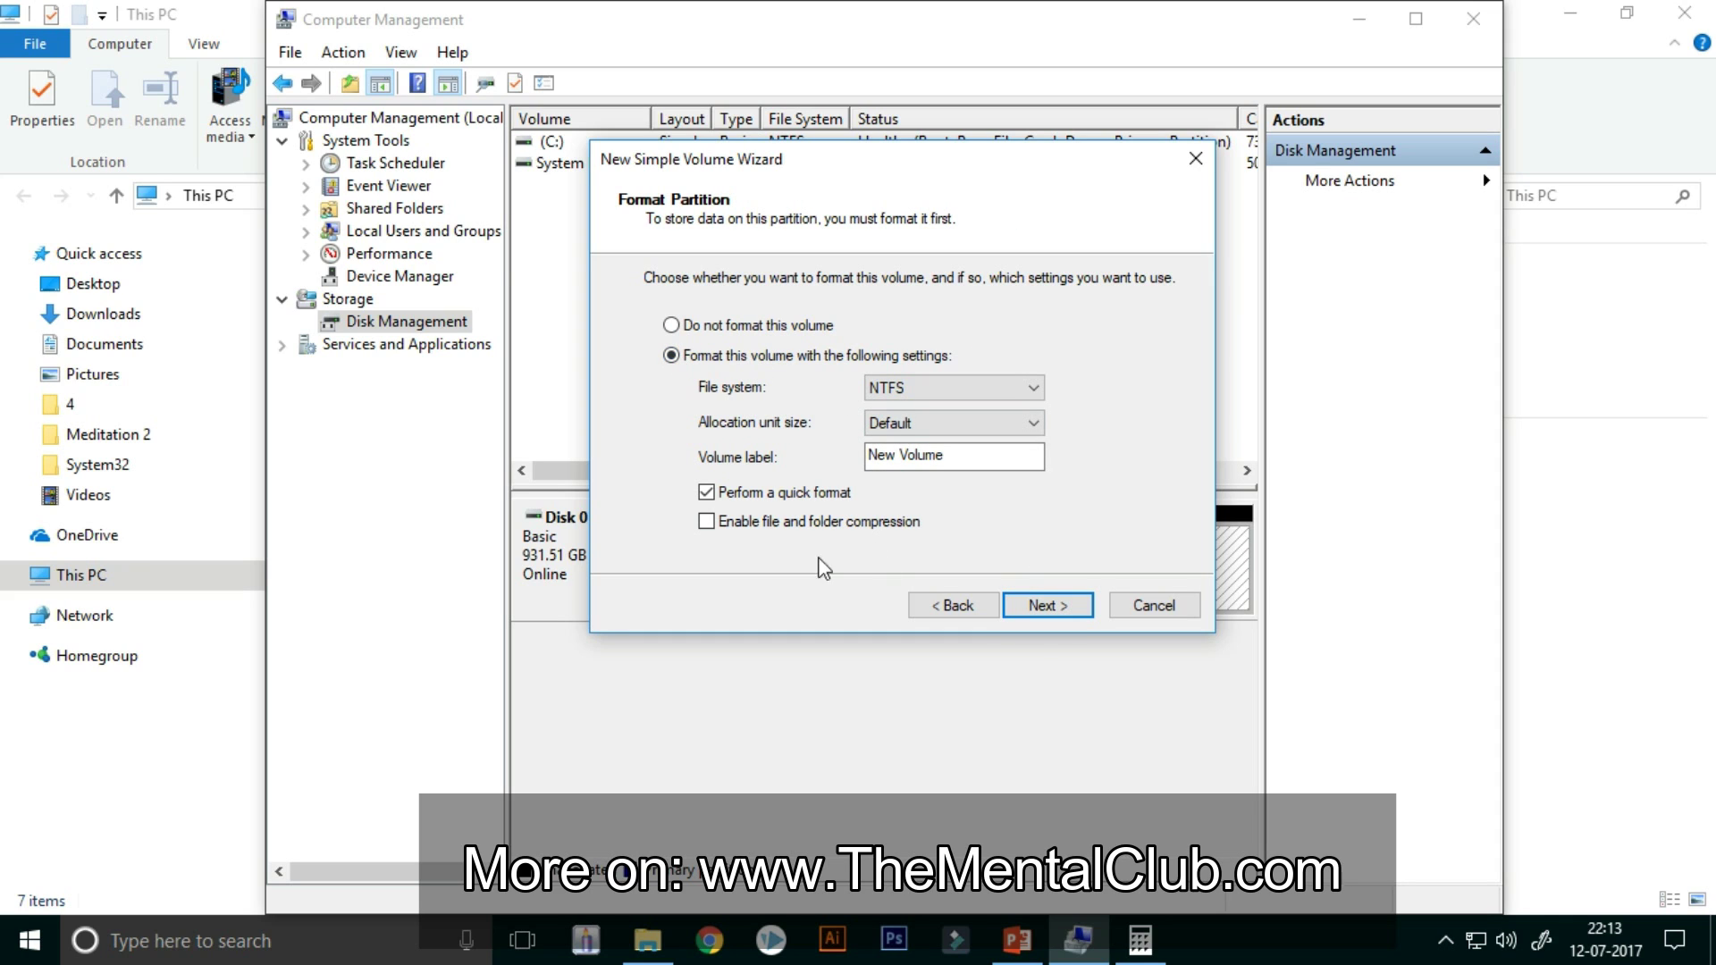
pyautogui.click(1044, 610)
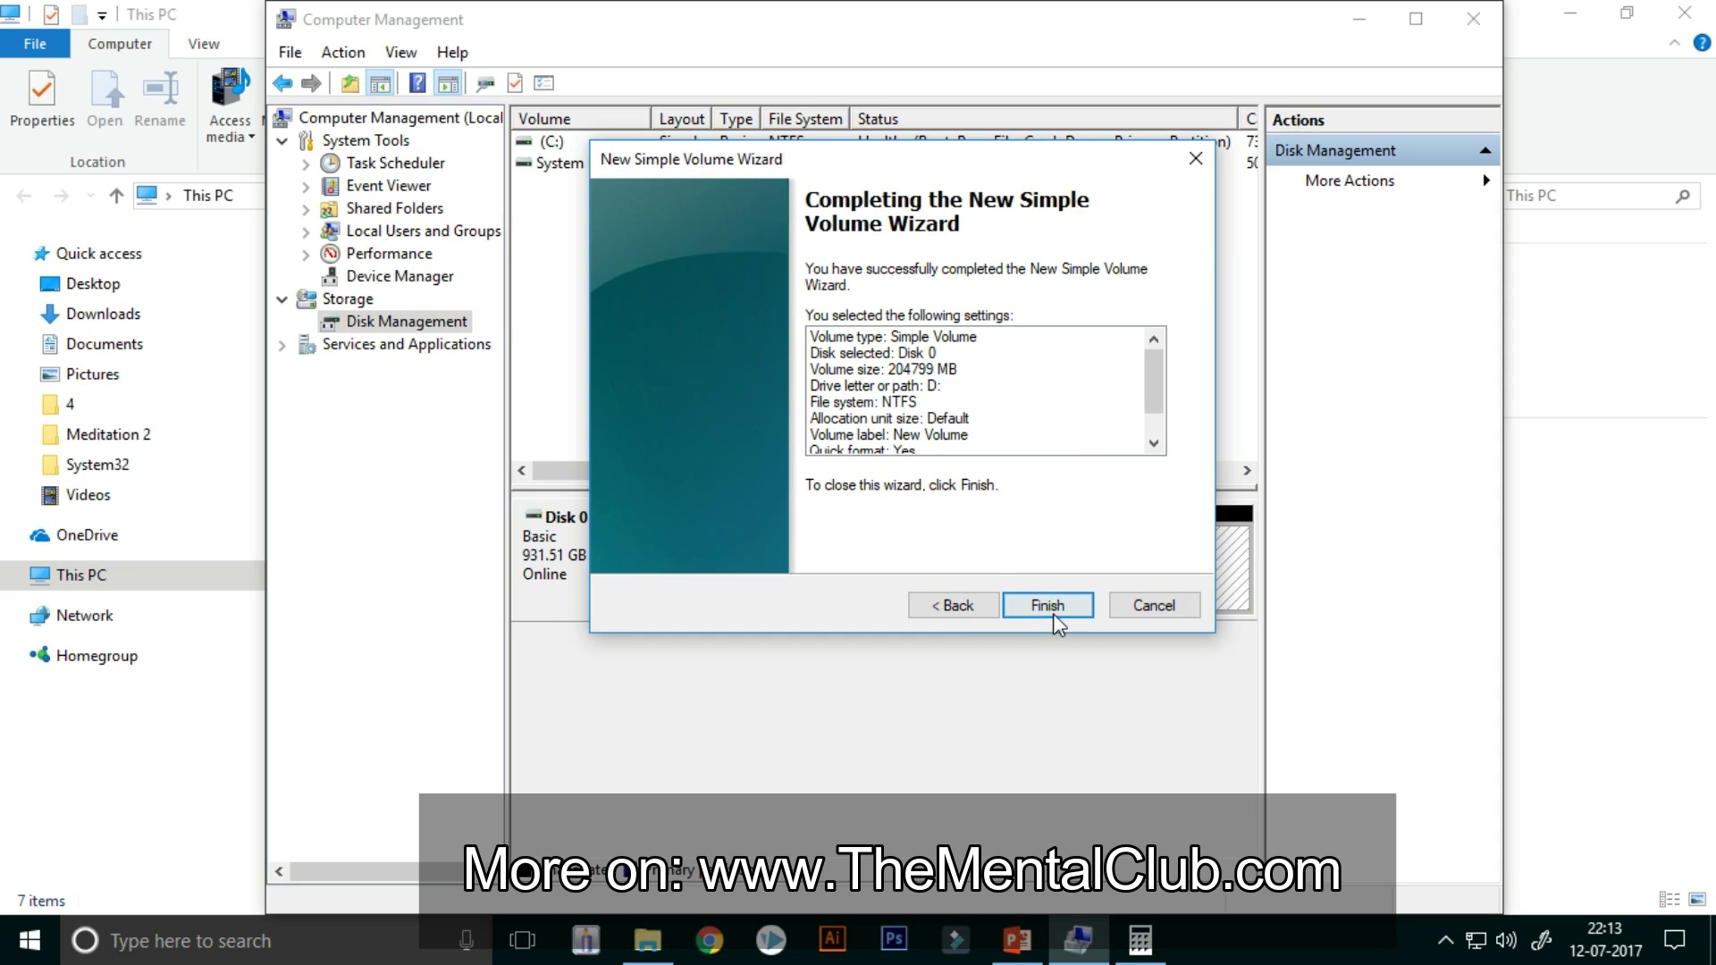
# Finish the wizard so New Volume (D:) formats as a healthy 200 GB NTFS partition
pyautogui.click(1052, 610)
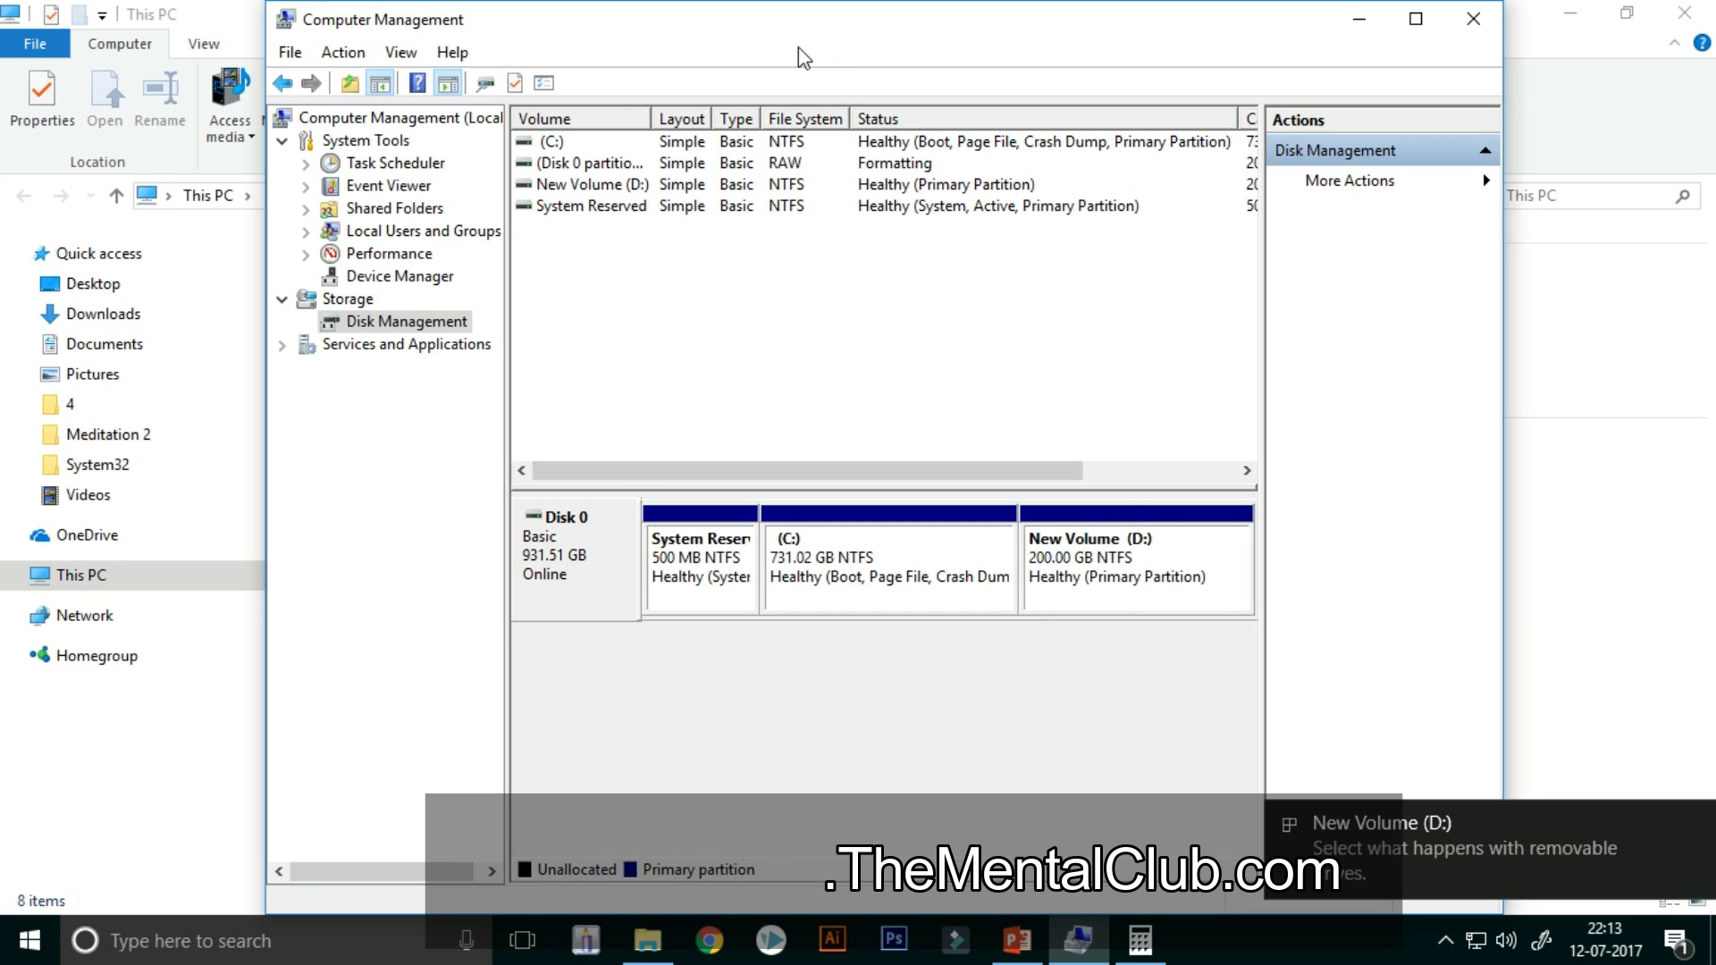
# Refresh This PC to show New Volume (D:) with 199 GB free, and confirm it's empty
pyautogui.click(203, 40)
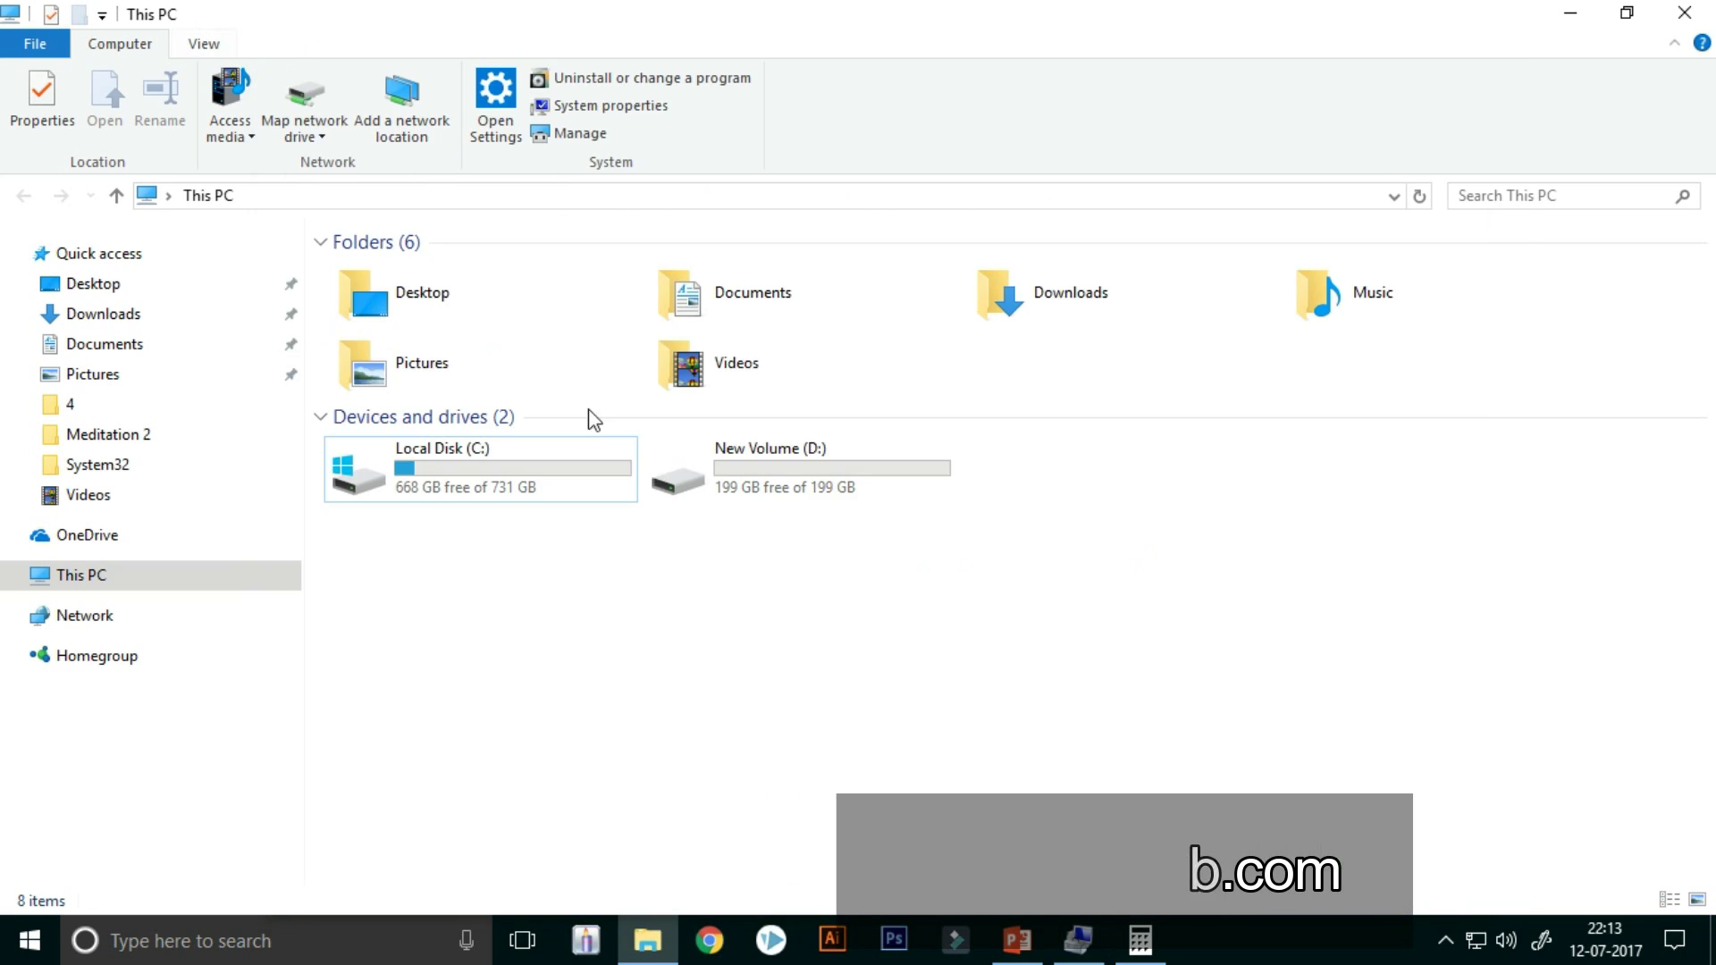
pyautogui.rightClick(854, 603)
pyautogui.click(917, 701)
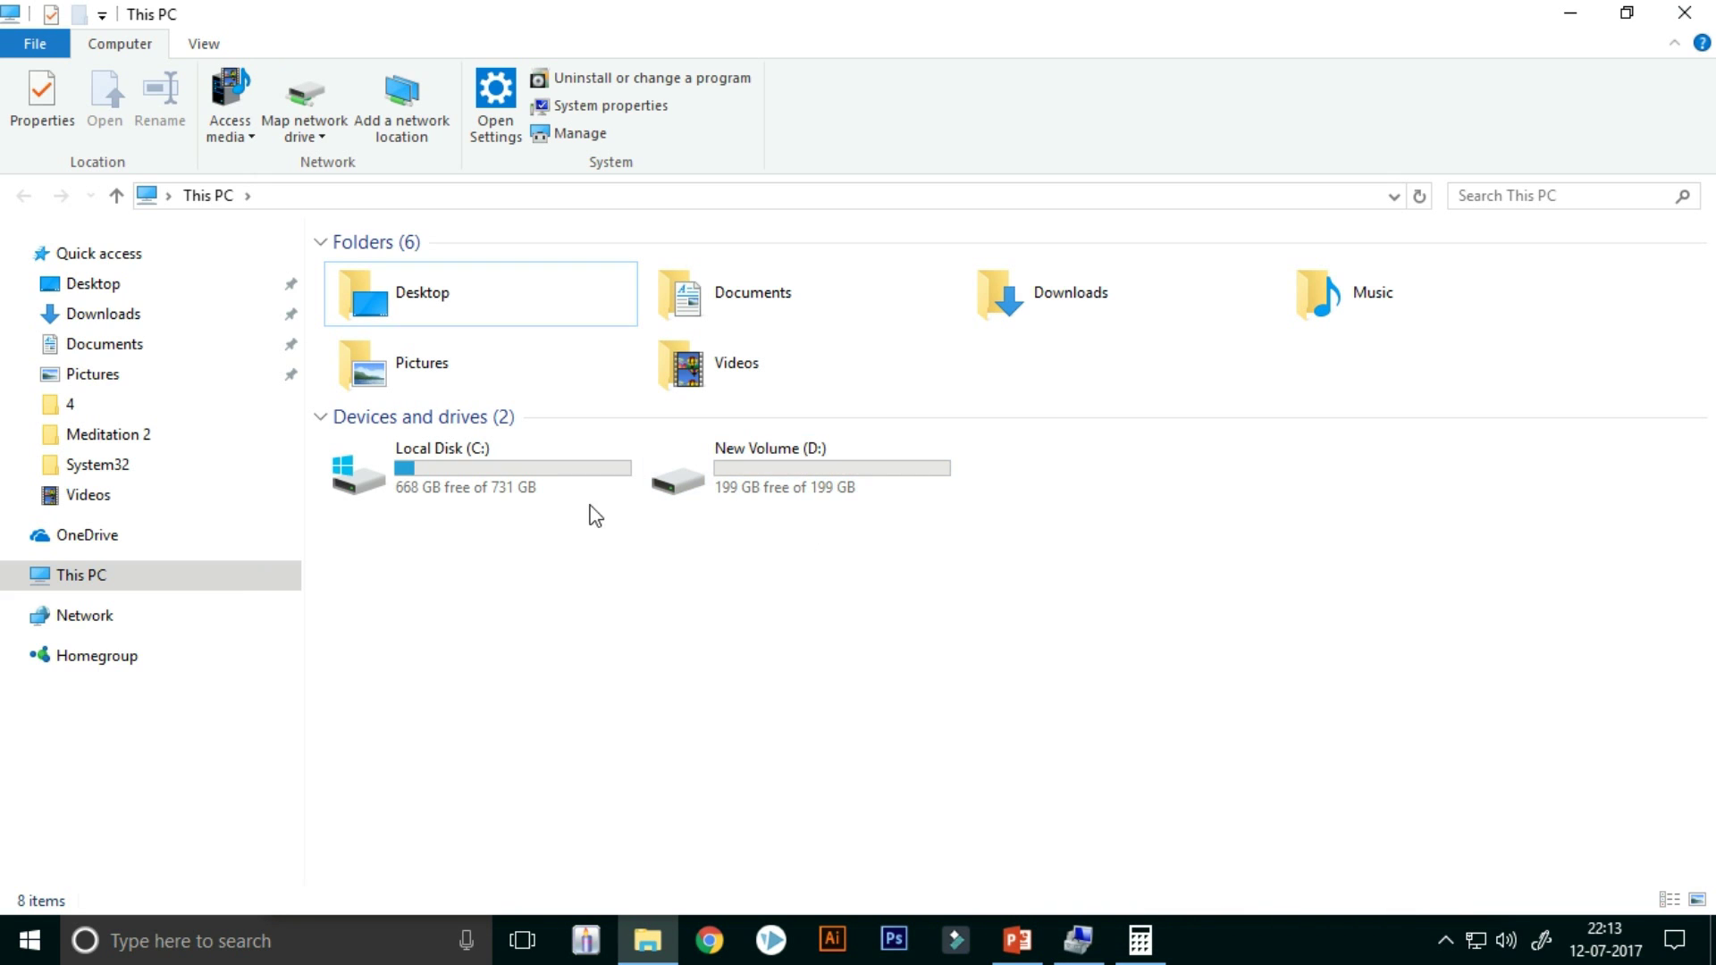
pyautogui.doubleClick(792, 481)
pyautogui.click(116, 195)
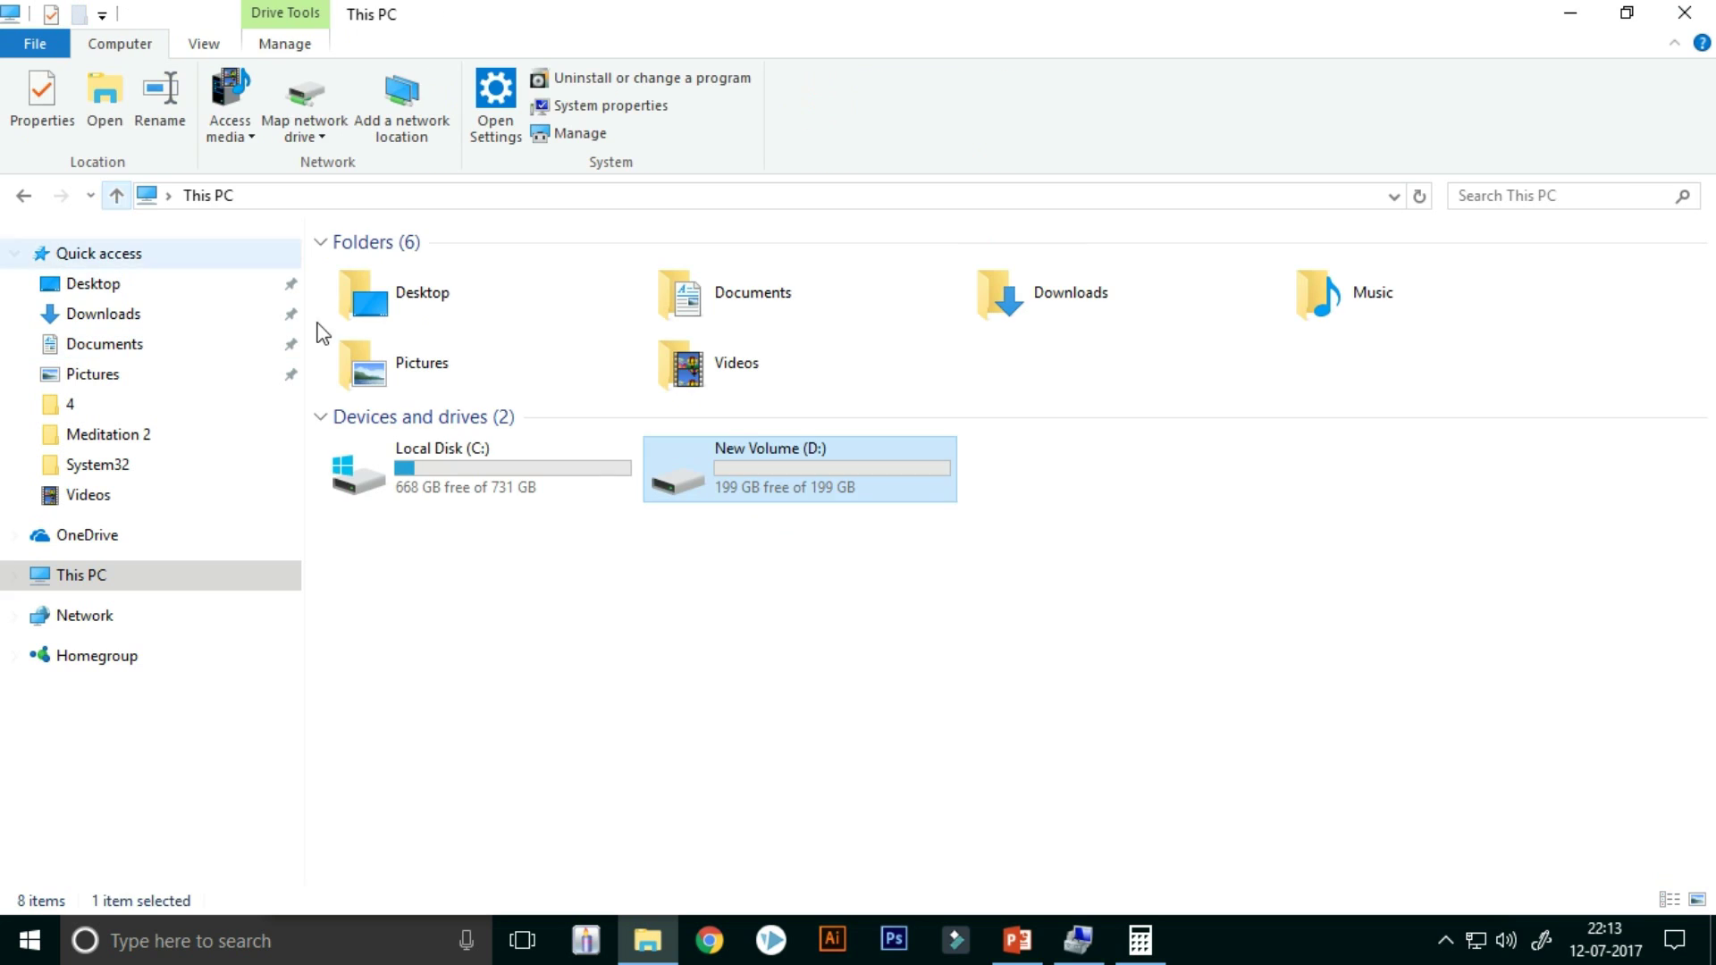
pyautogui.click(936, 660)
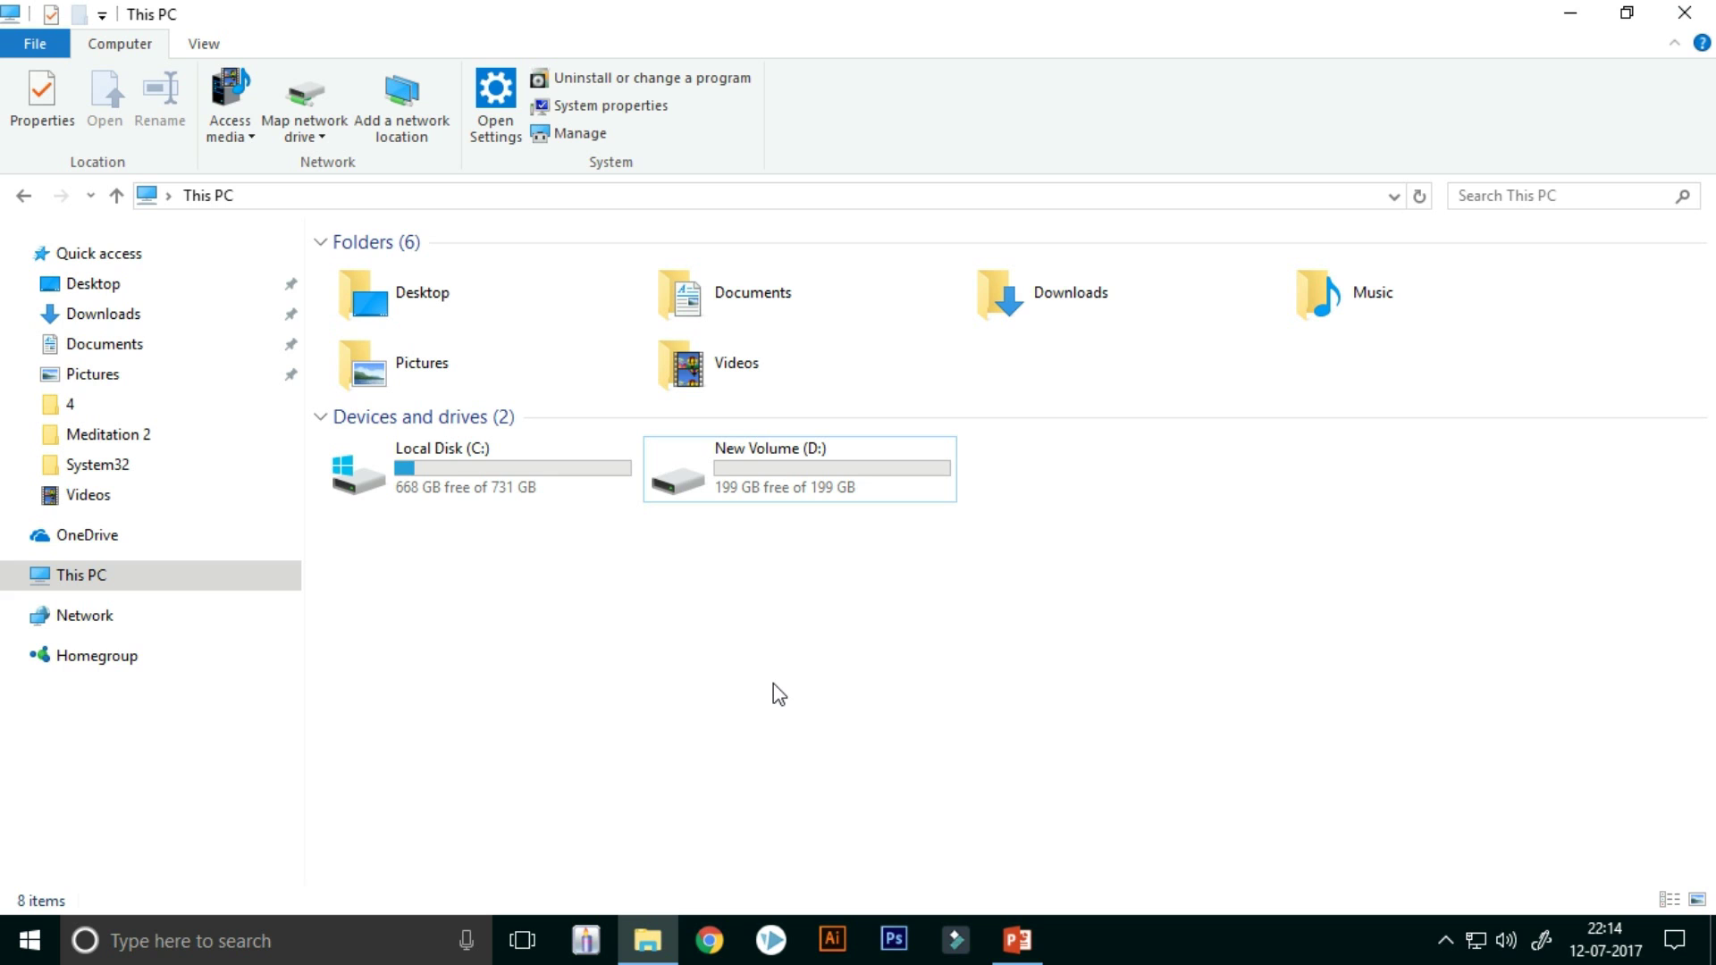
# Minimize Explorer and open Disk Management via Manage on the desktop This PC icon
pyautogui.click(1571, 13)
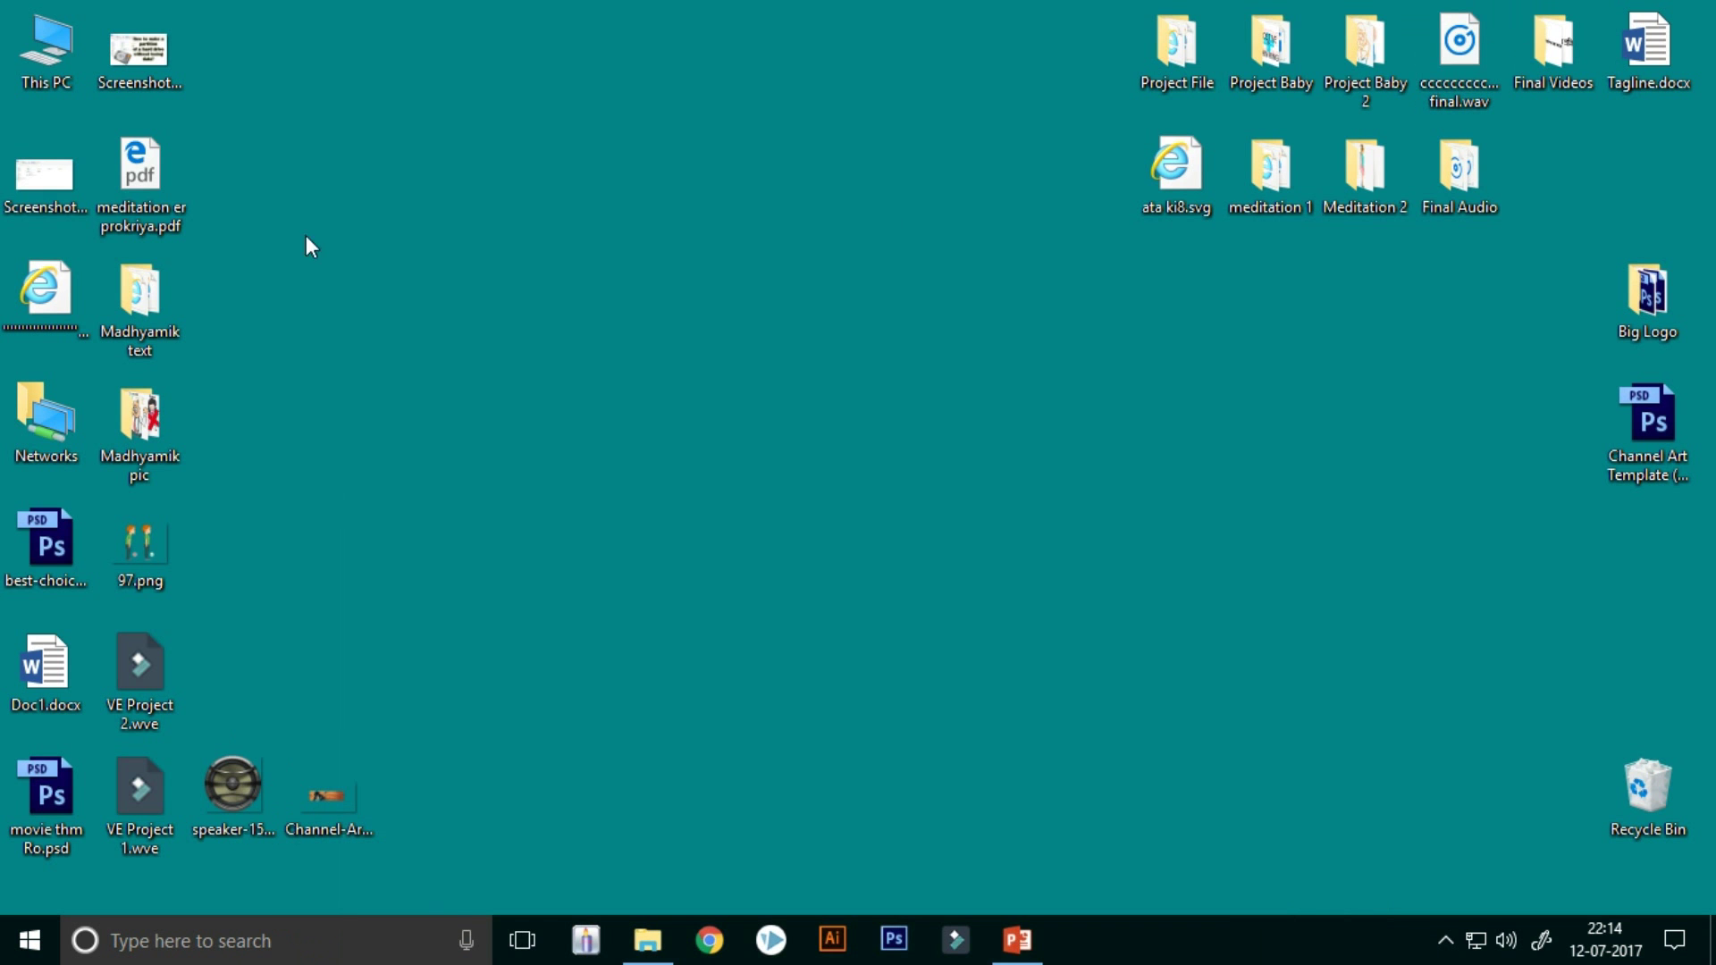
pyautogui.rightClick(51, 64)
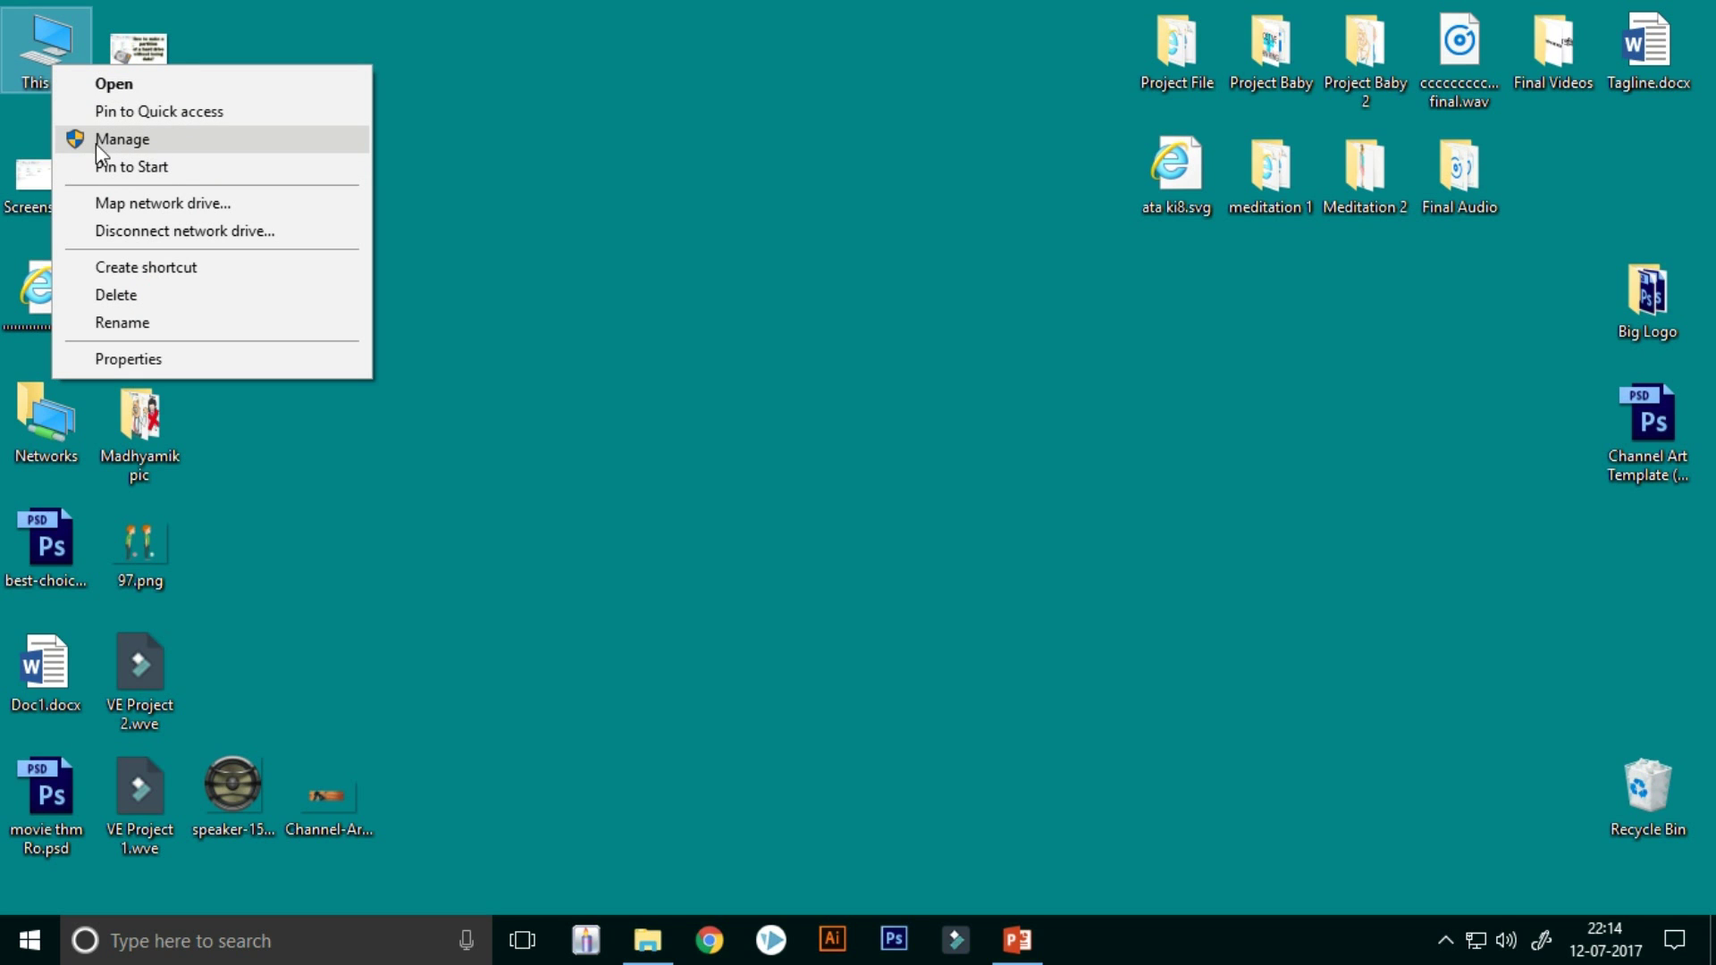
pyautogui.click(146, 141)
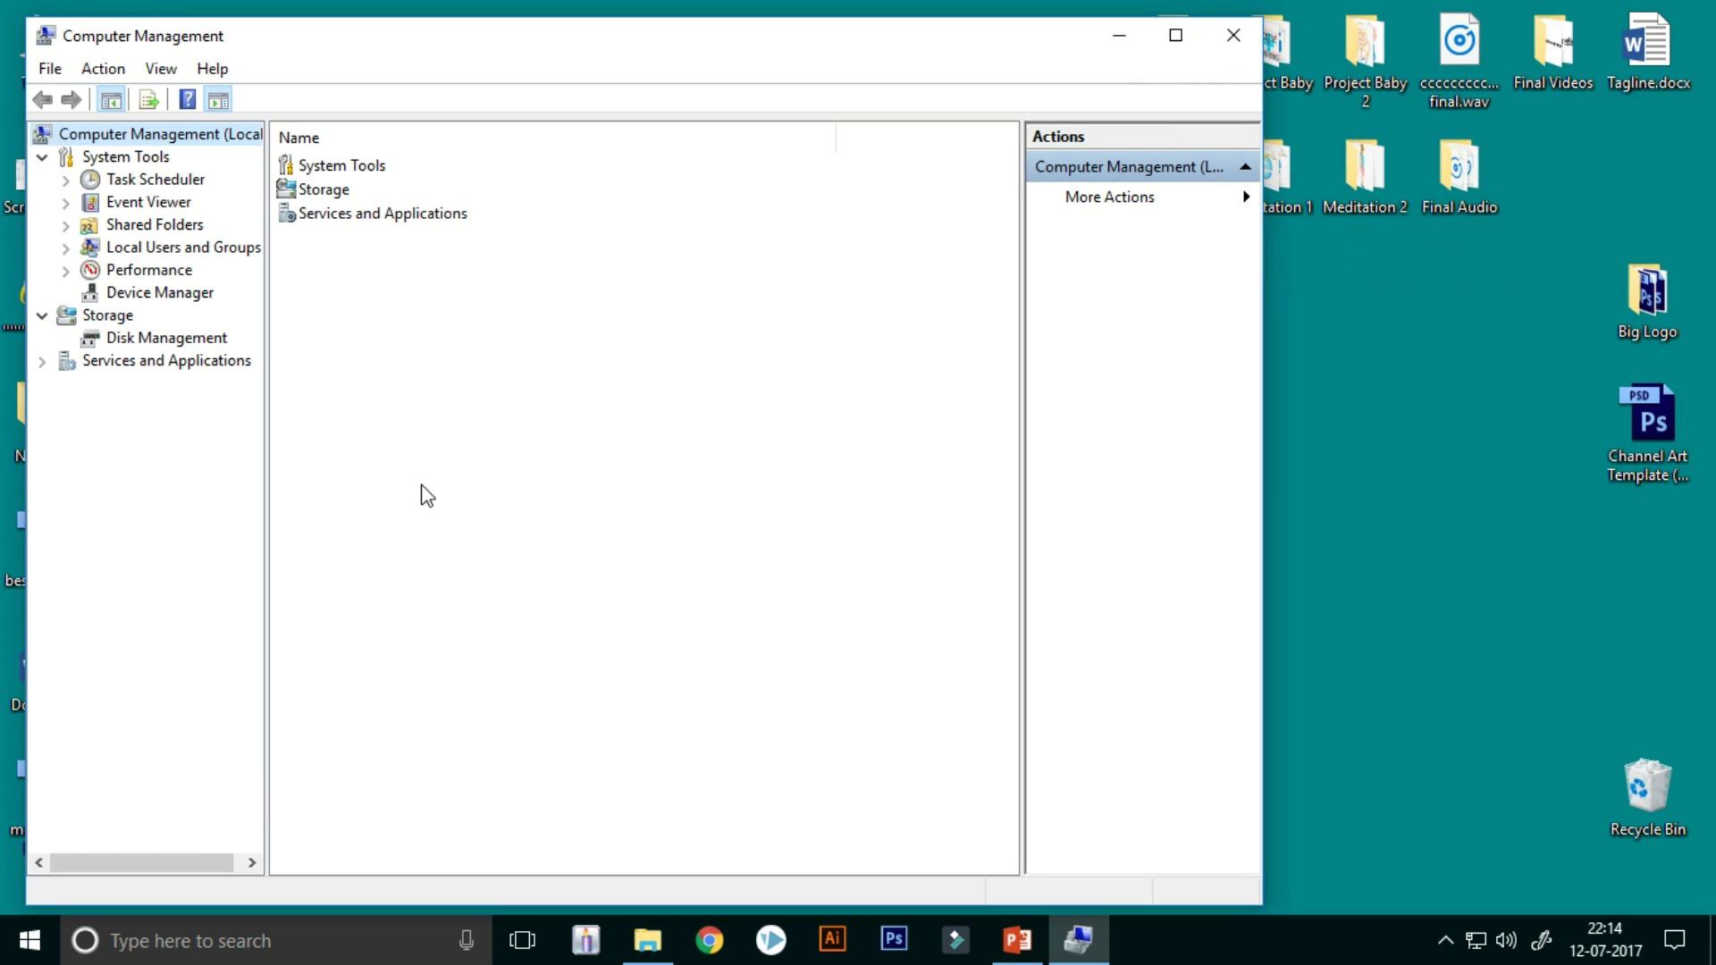
pyautogui.click(170, 343)
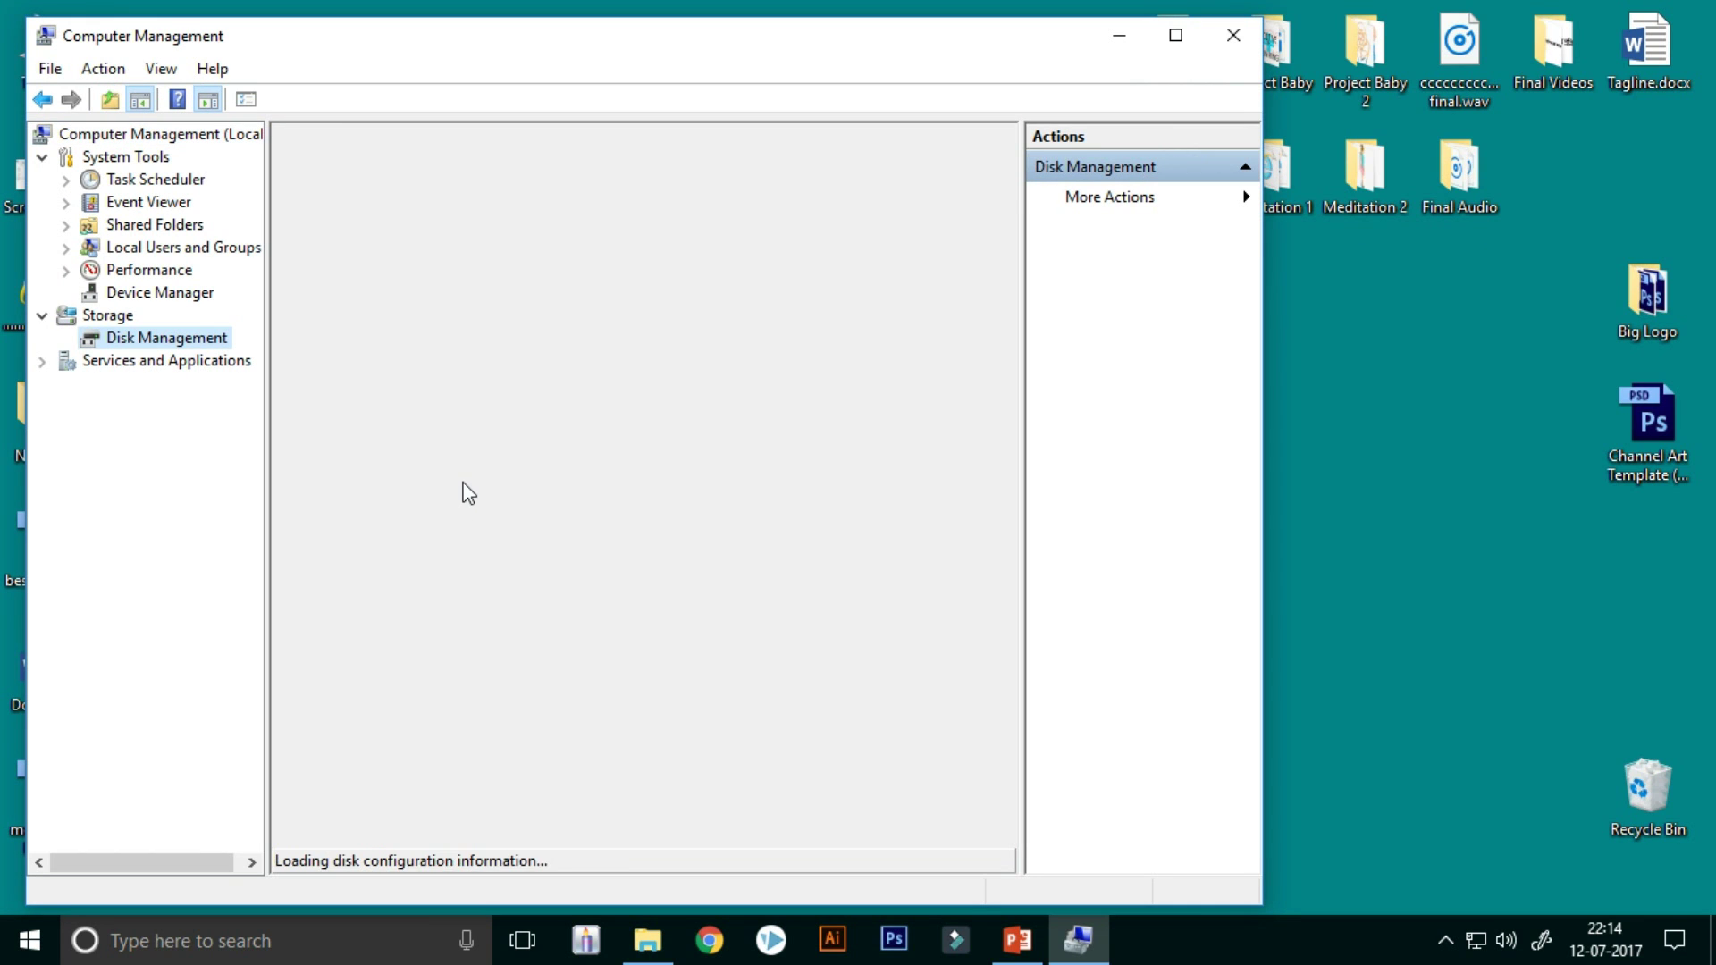